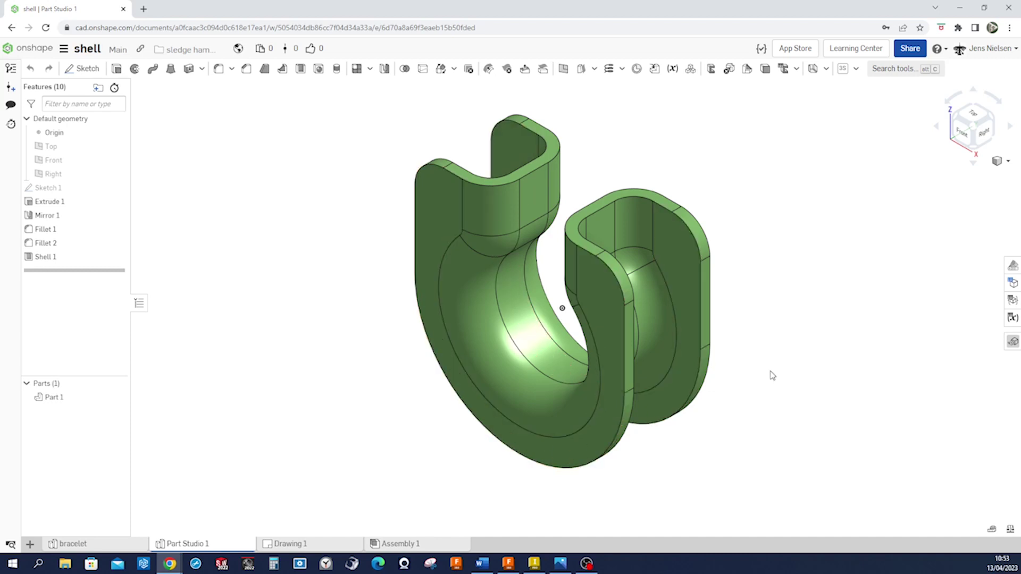
Review the existing hook from front, top, left and isometric views against the reference drawing
key("shift+1")
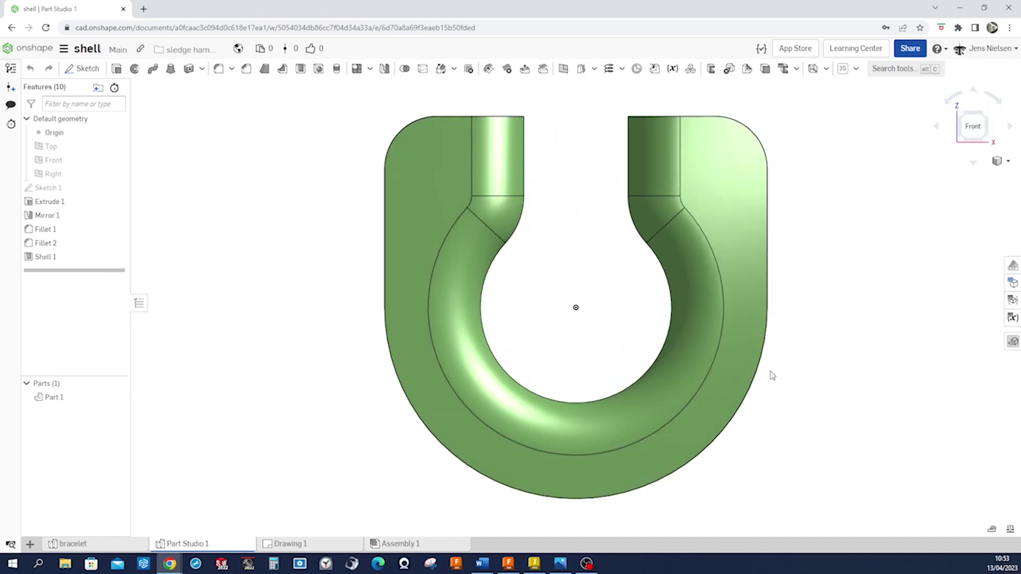
key("shift+5")
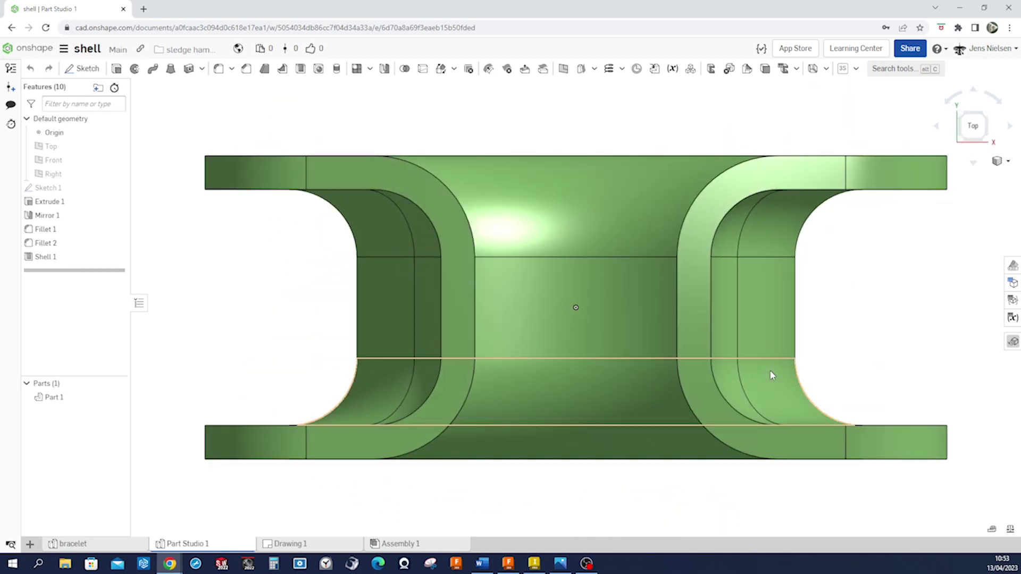
key("shift+3")
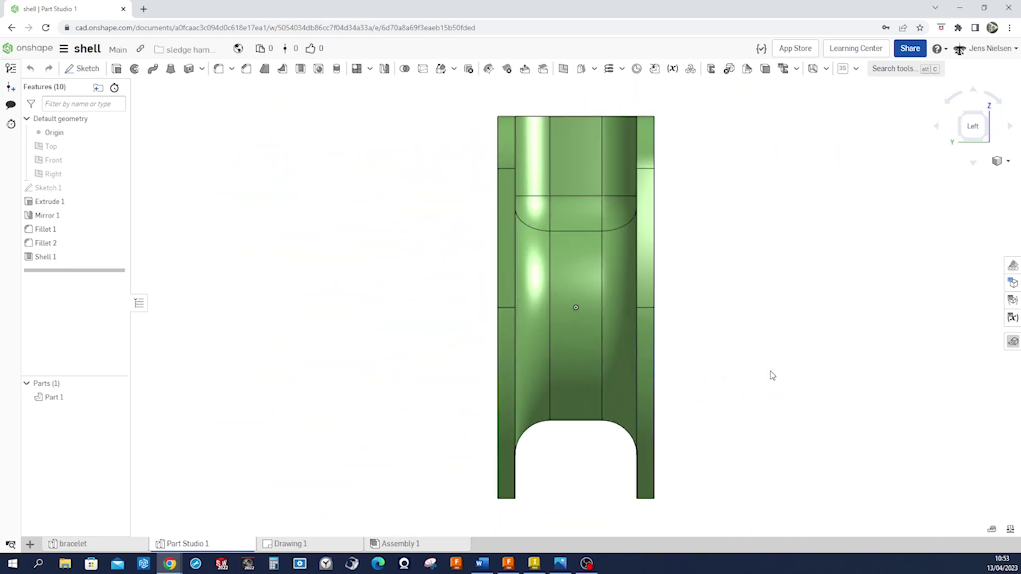
key("shift+7")
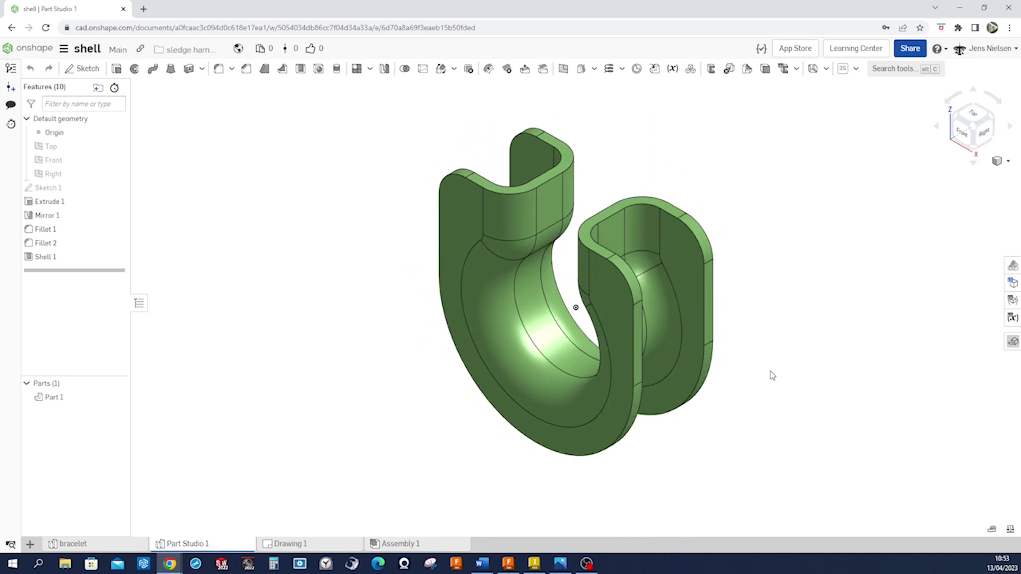
key("alt+Tab")
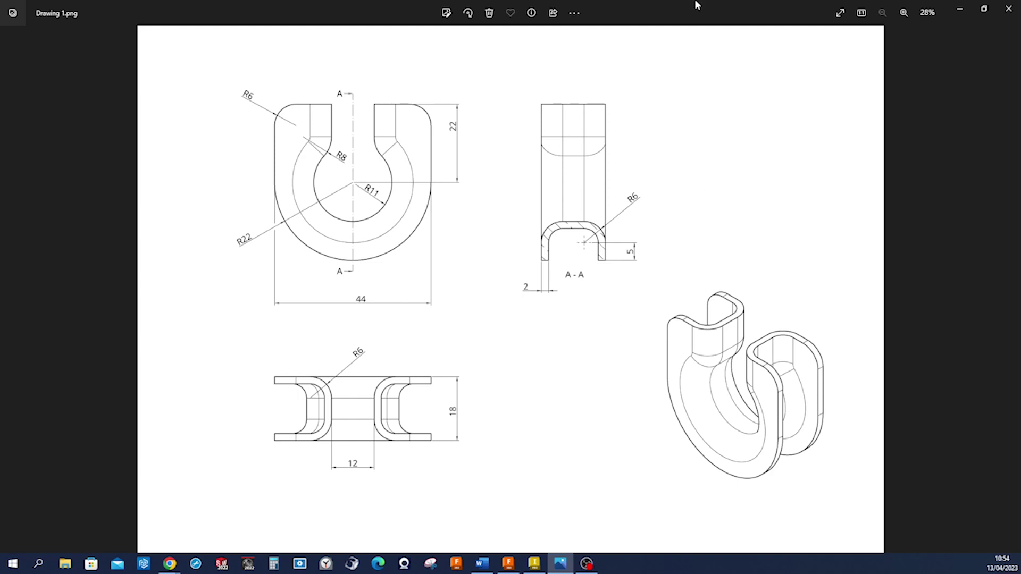
key("alt+Tab")
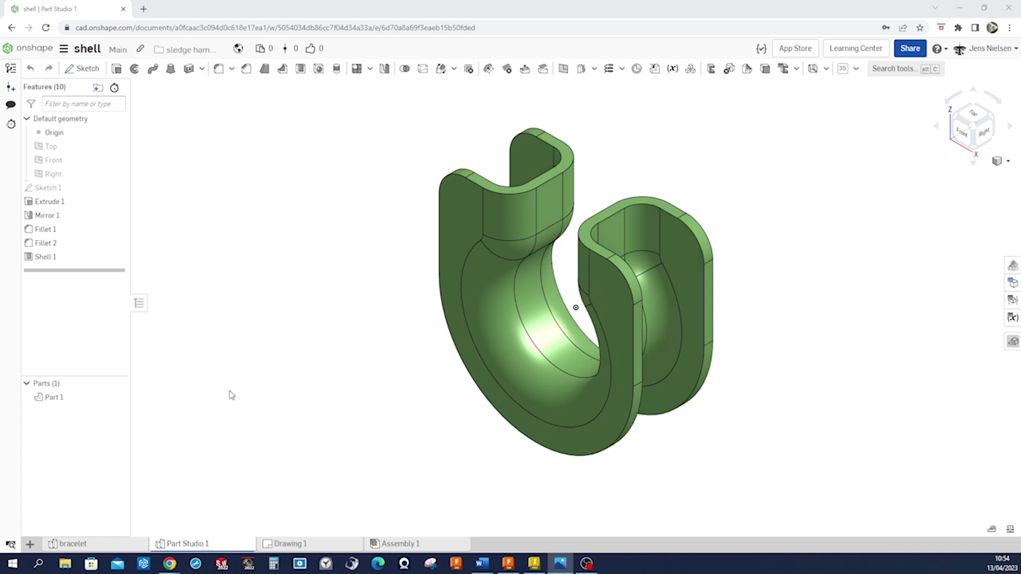
Create a second Part Studio and start a new sketch on its Front plane
left_click(30, 545)
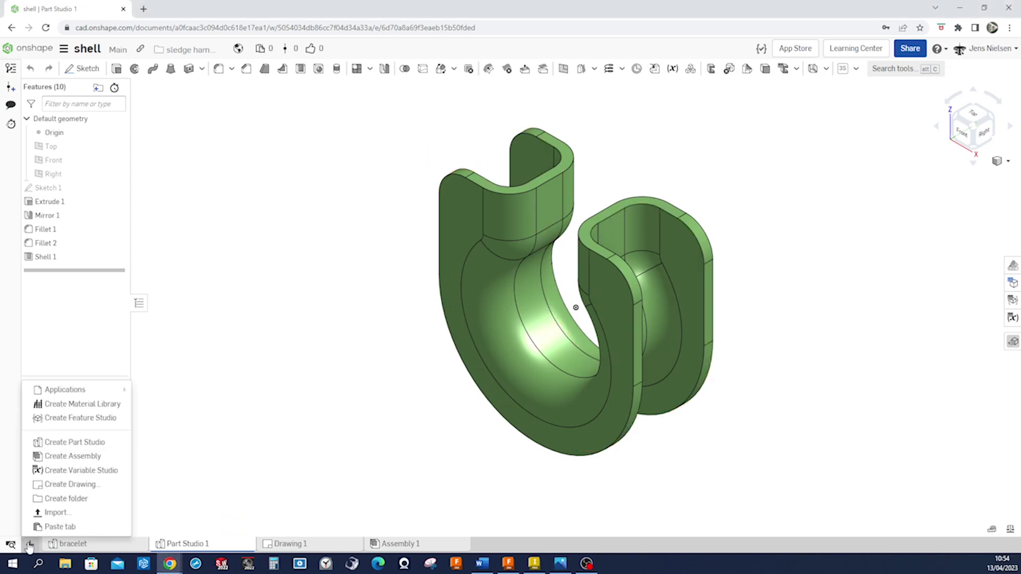
left_click(83, 445)
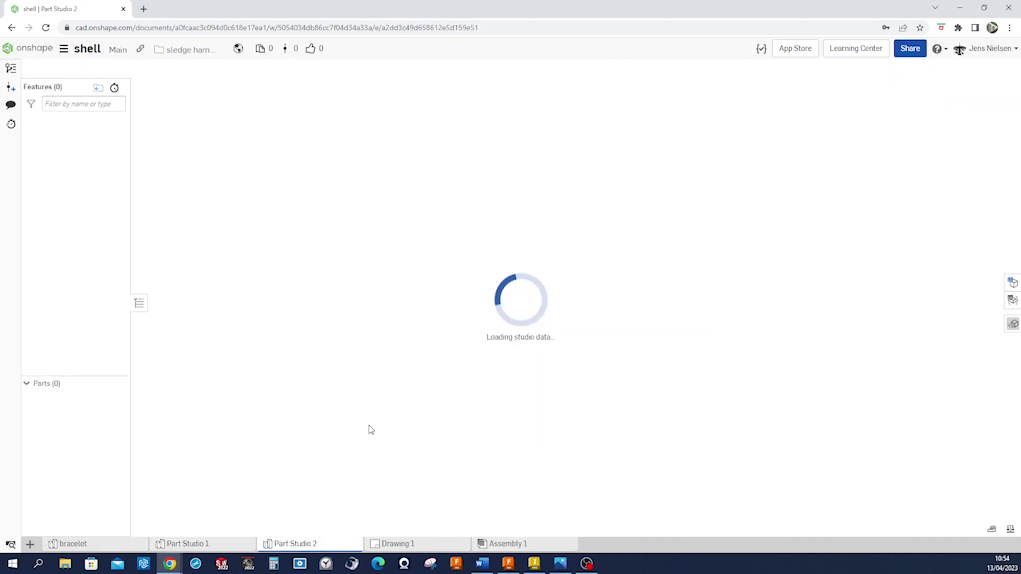
key("s")
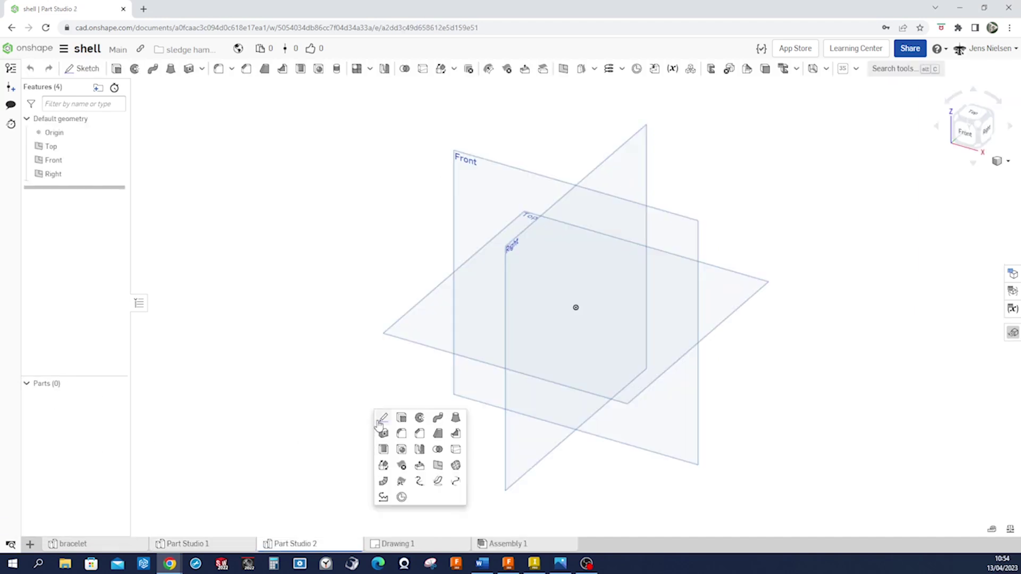
left_click(381, 425)
left_click(455, 232)
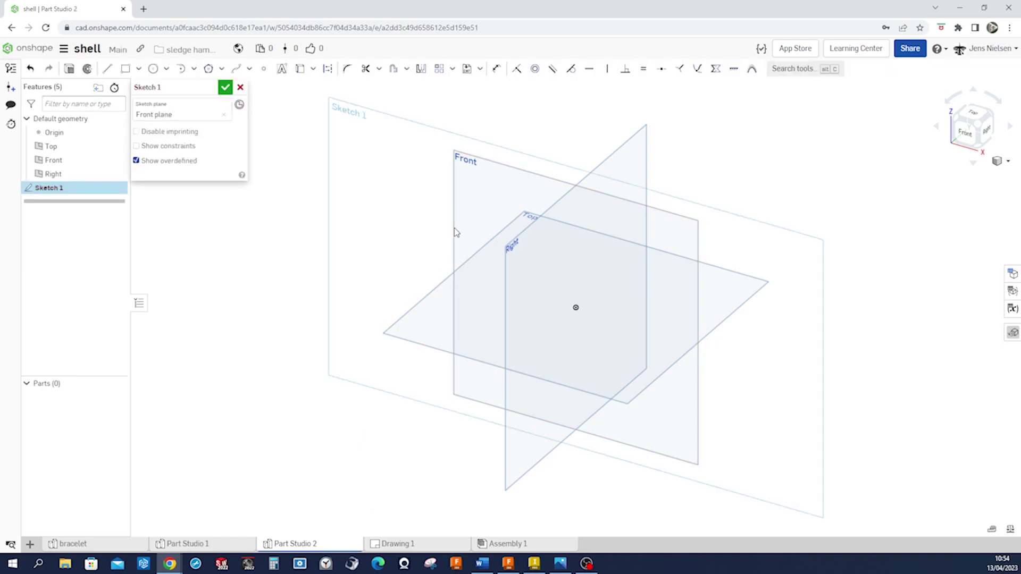
View the sketch plane normal-on, hide default planes and draw a circle centred on the origin
key("n")
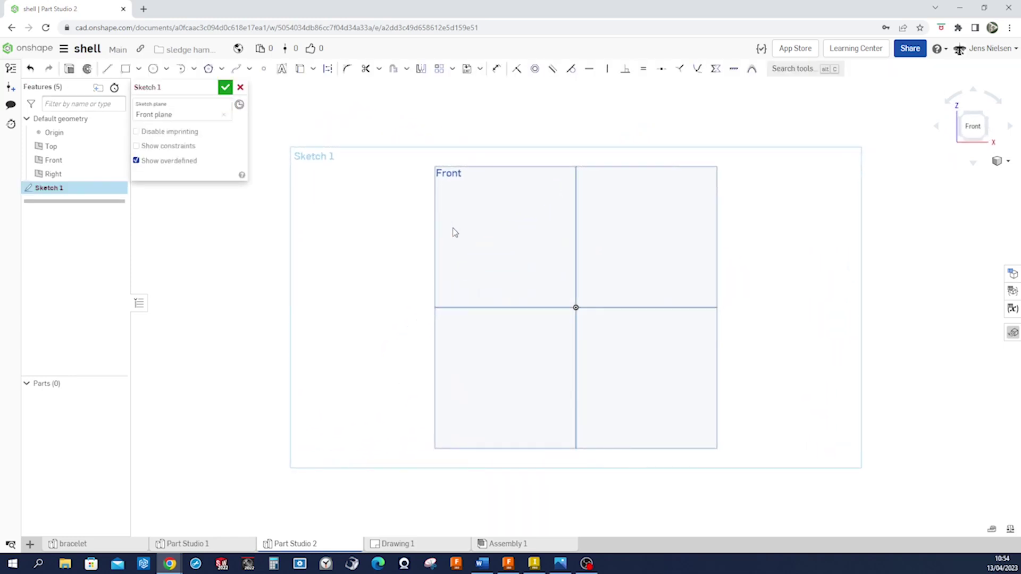
key("p")
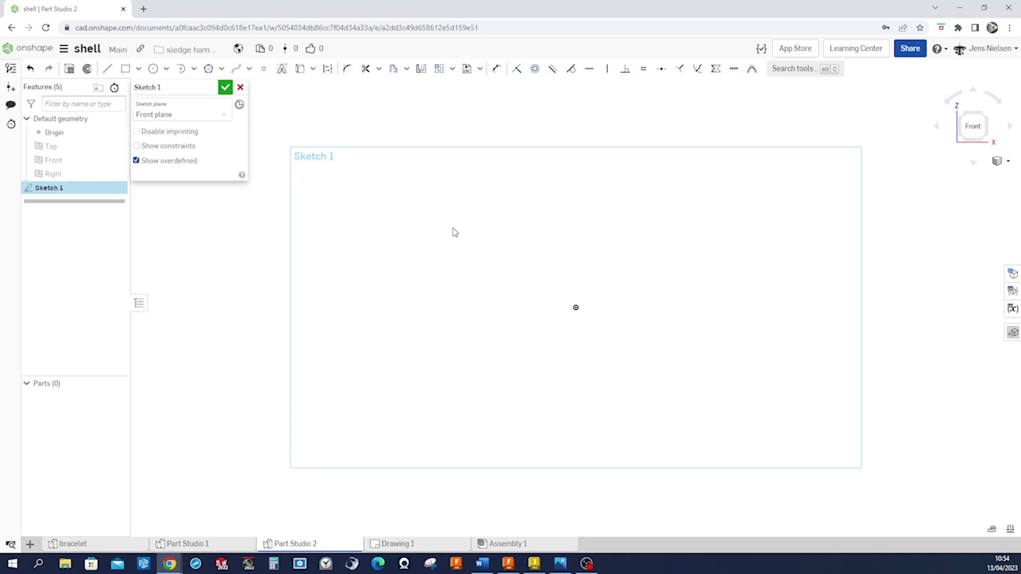
key("s")
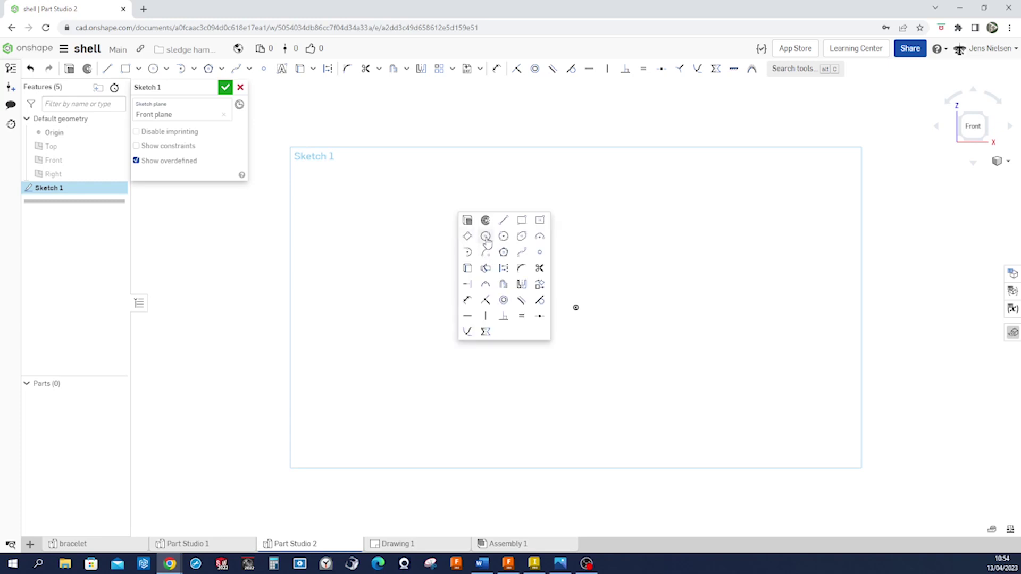
left_click(487, 241)
left_click(585, 318)
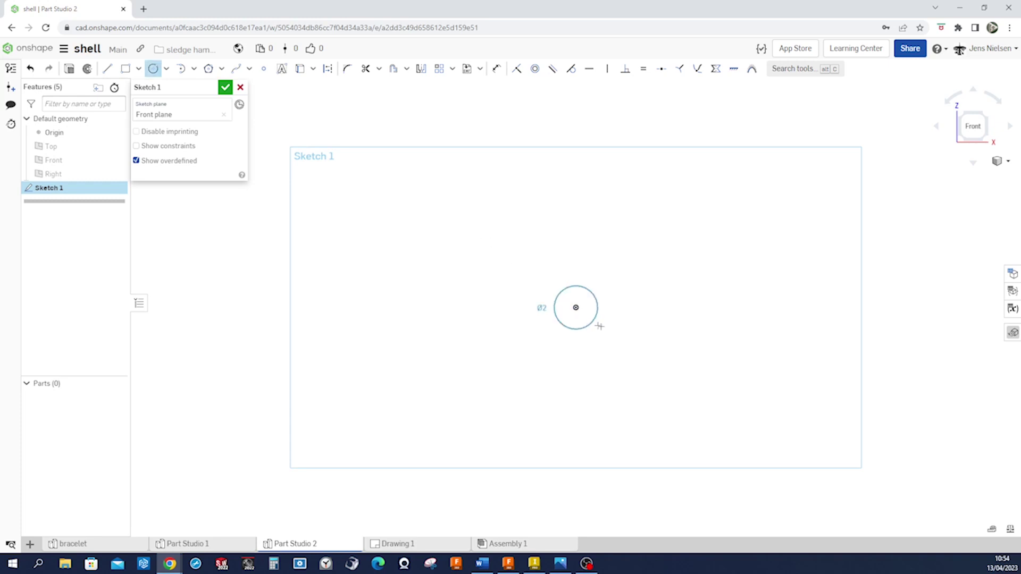
left_click(653, 351)
Draw a vertical line through the origin, a top edge to the left and a tangent arc for the rounded corner
key("l")
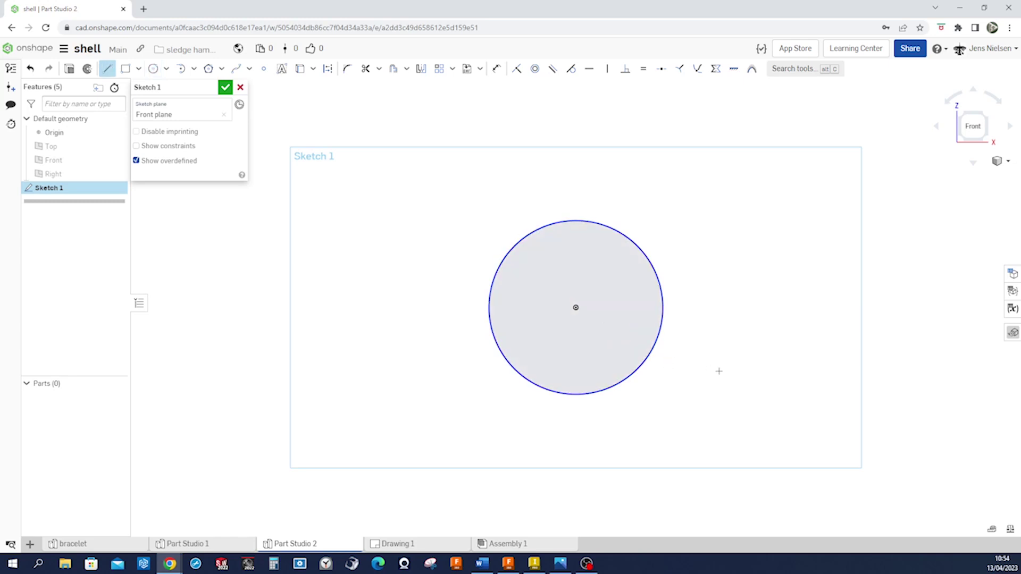
left_click(576, 461)
left_click(576, 155)
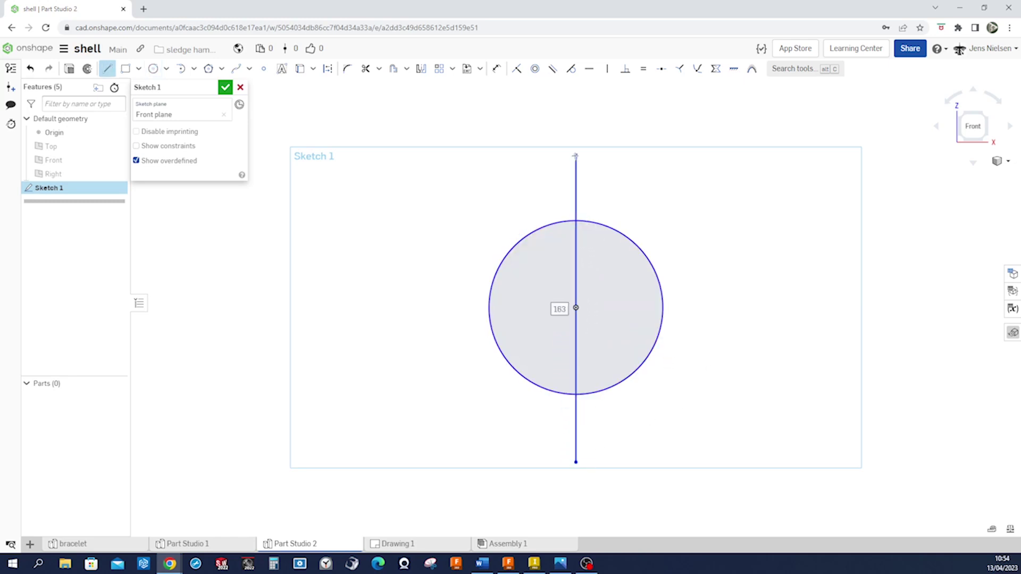
left_click(480, 156)
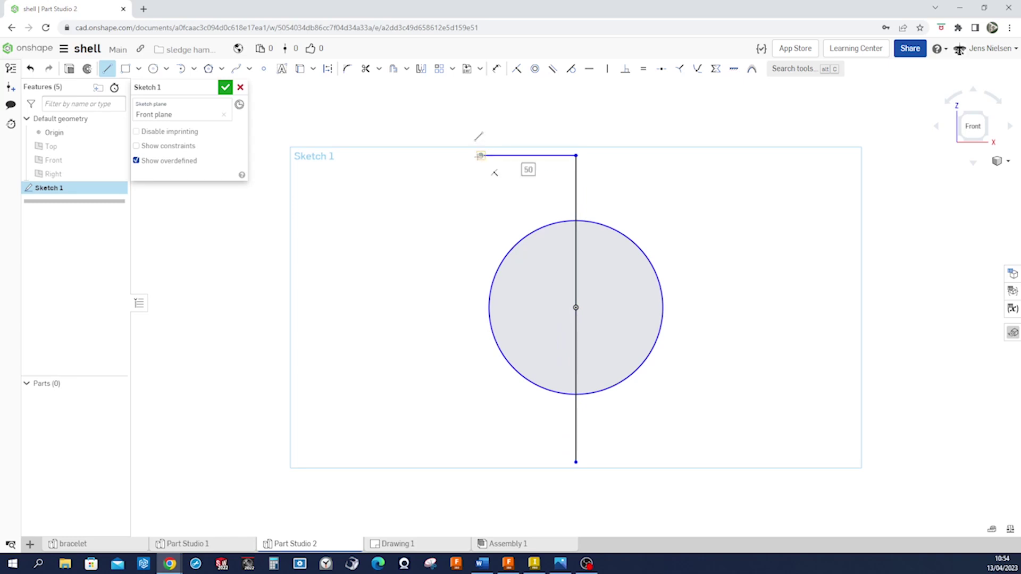
key("t")
left_click(480, 156)
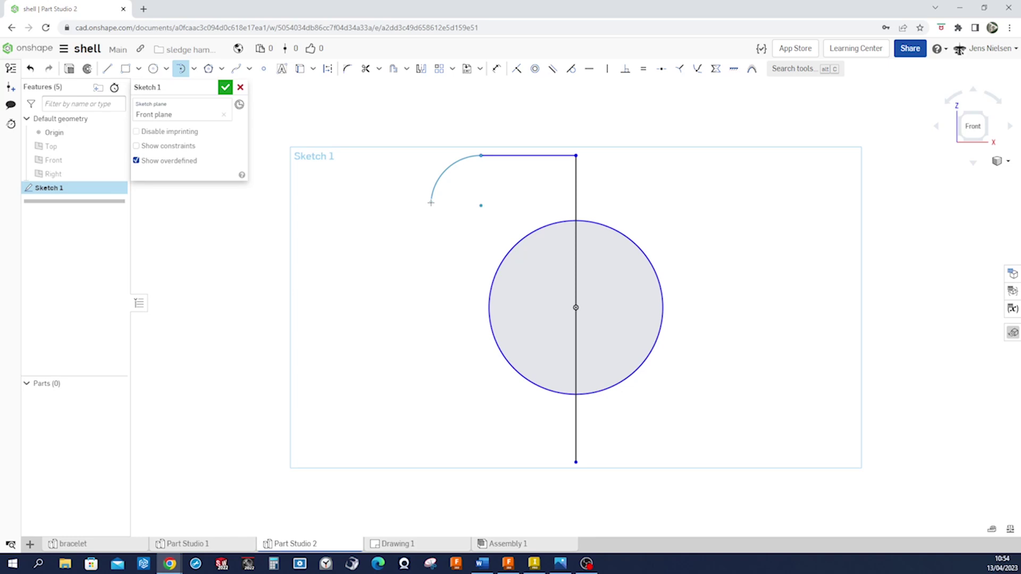
left_click(431, 203)
Draw the left vertical edge and a tangent arc closing the outline at the vertical line's bottom
key("l")
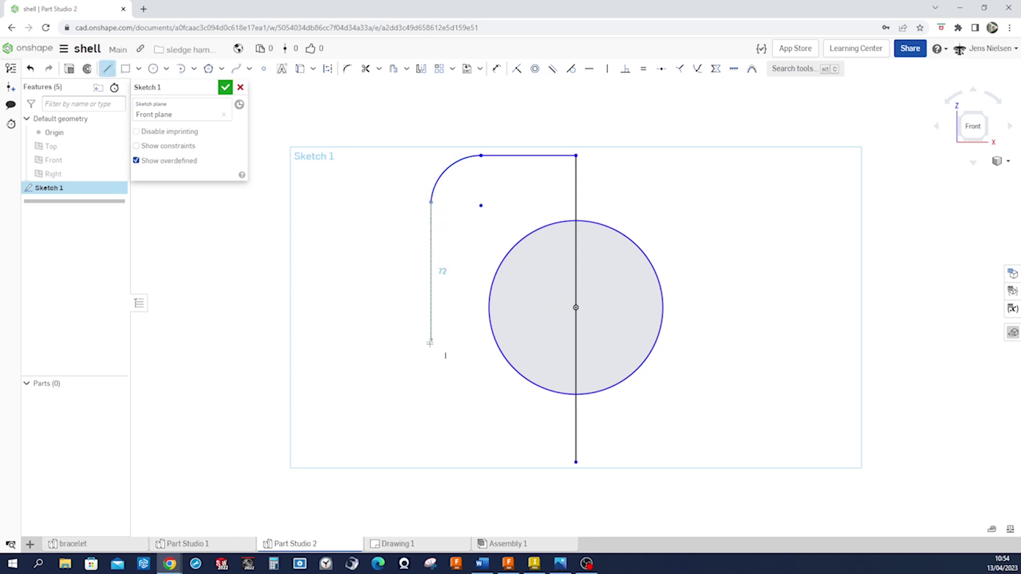
left_click(431, 371)
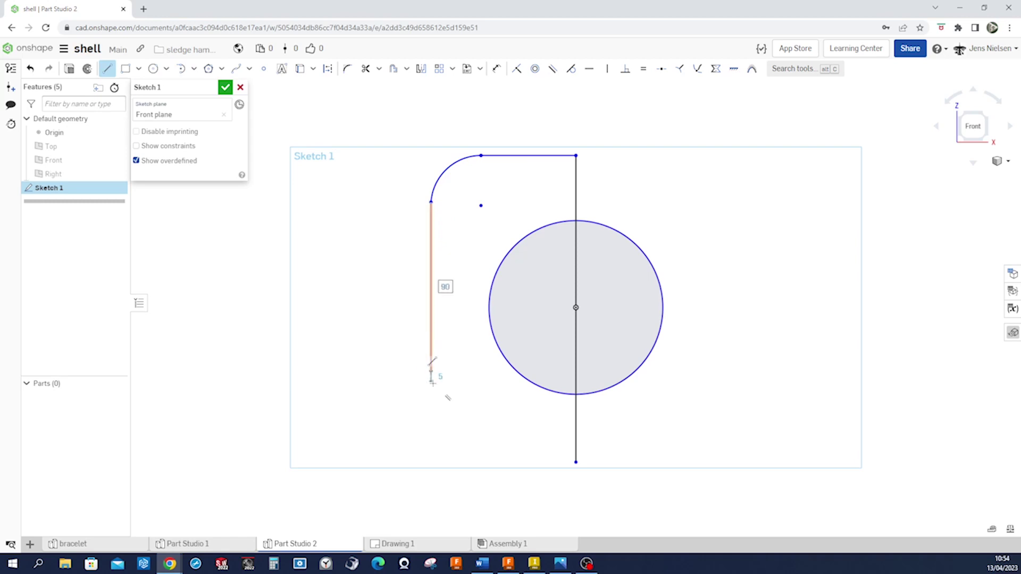
key("t")
left_click(431, 372)
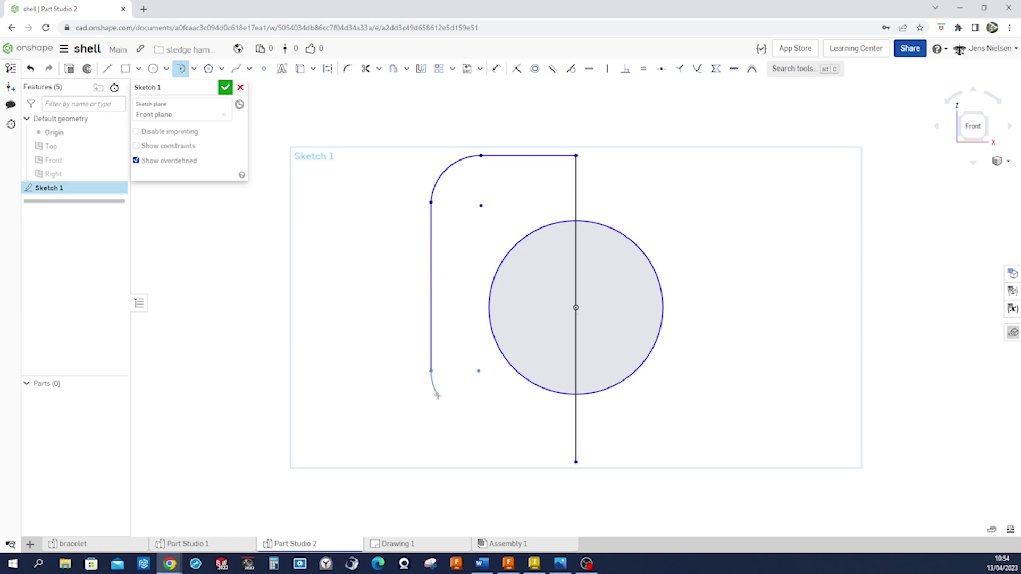
left_click(591, 479)
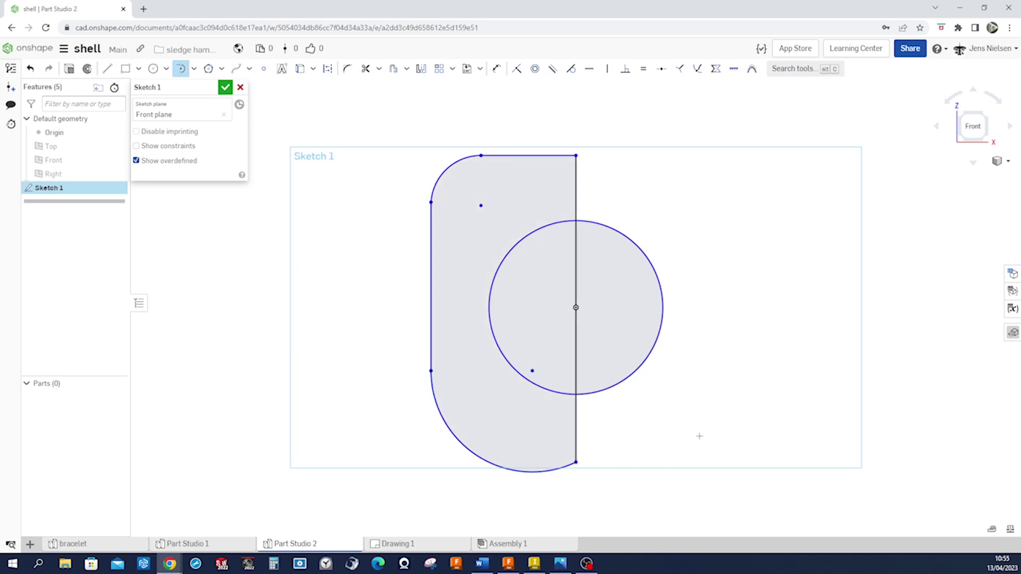
key("Escape")
Make the lower arc's centre coincident with the circle centre and trim away the circle's right half
key("i")
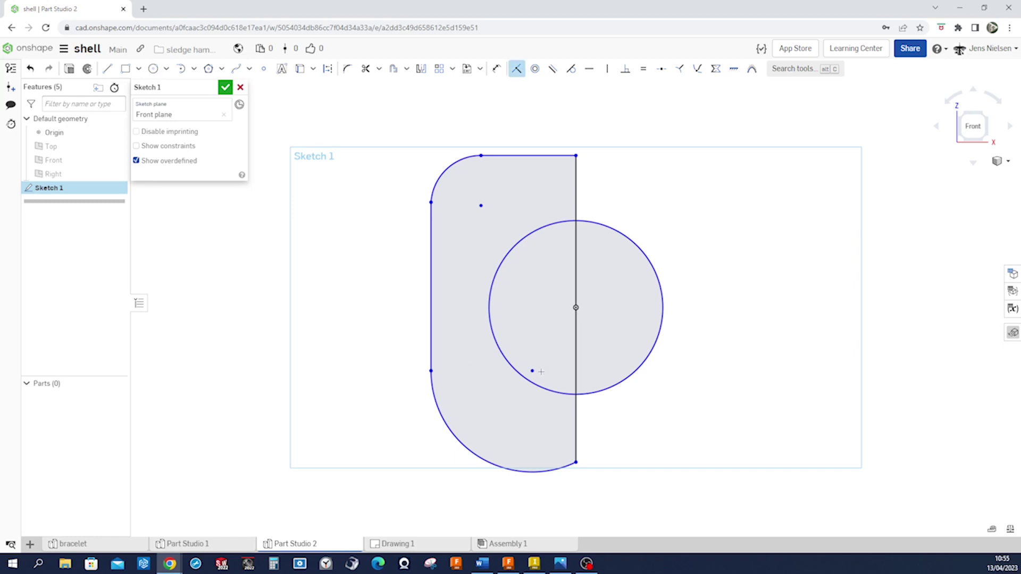
left_click(534, 372)
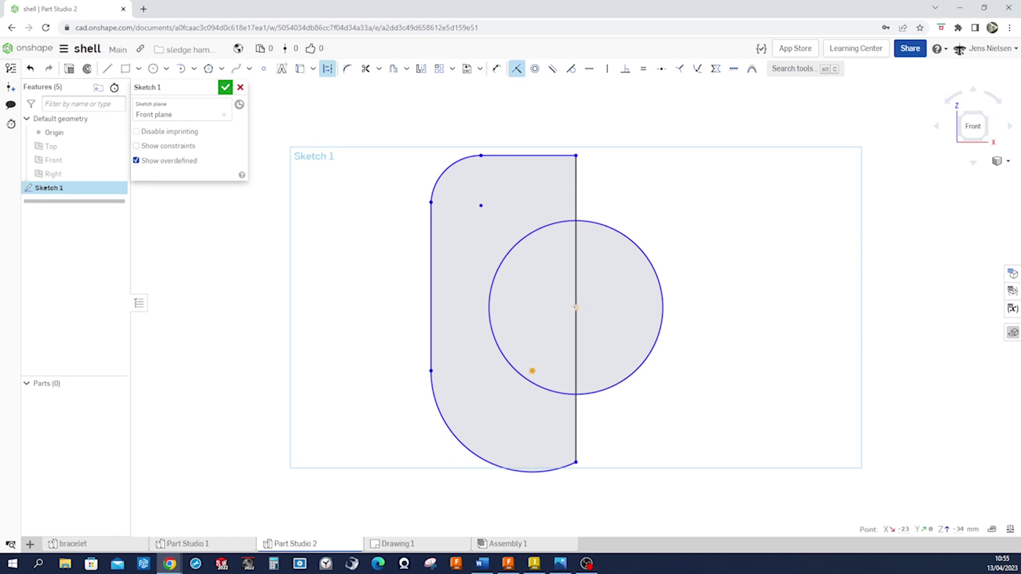
left_click(576, 307)
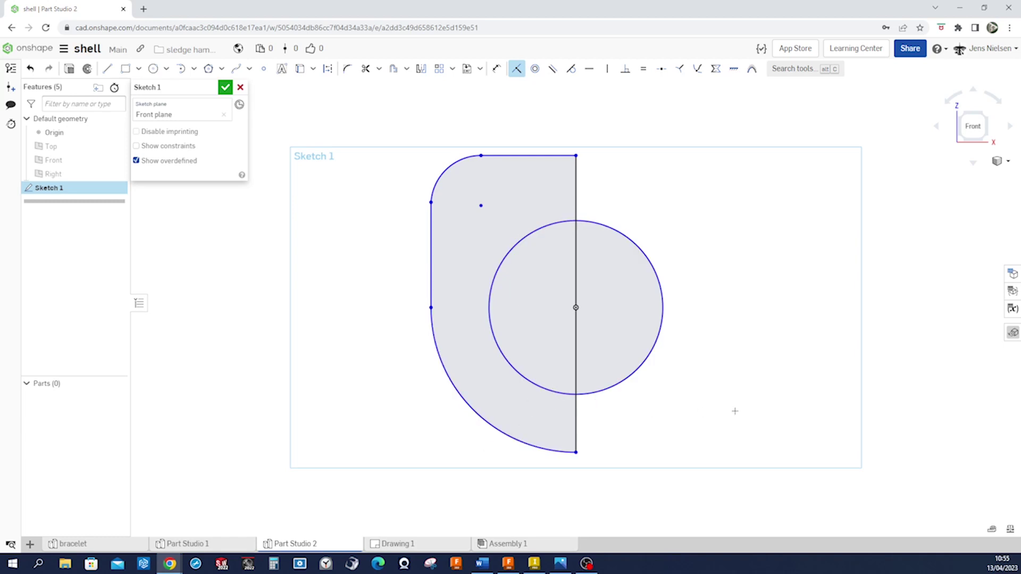
key("m")
left_click(645, 363)
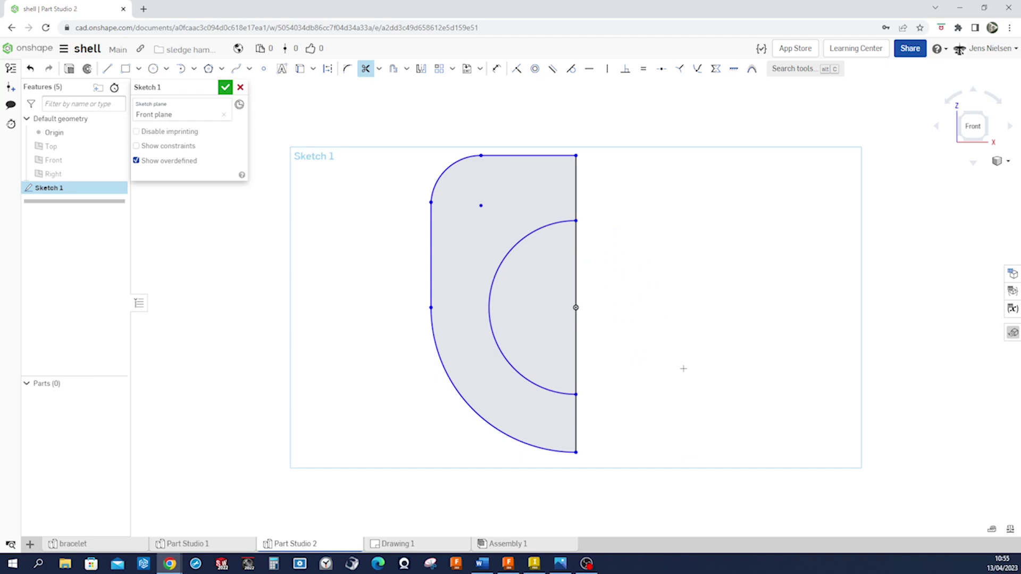
key("d")
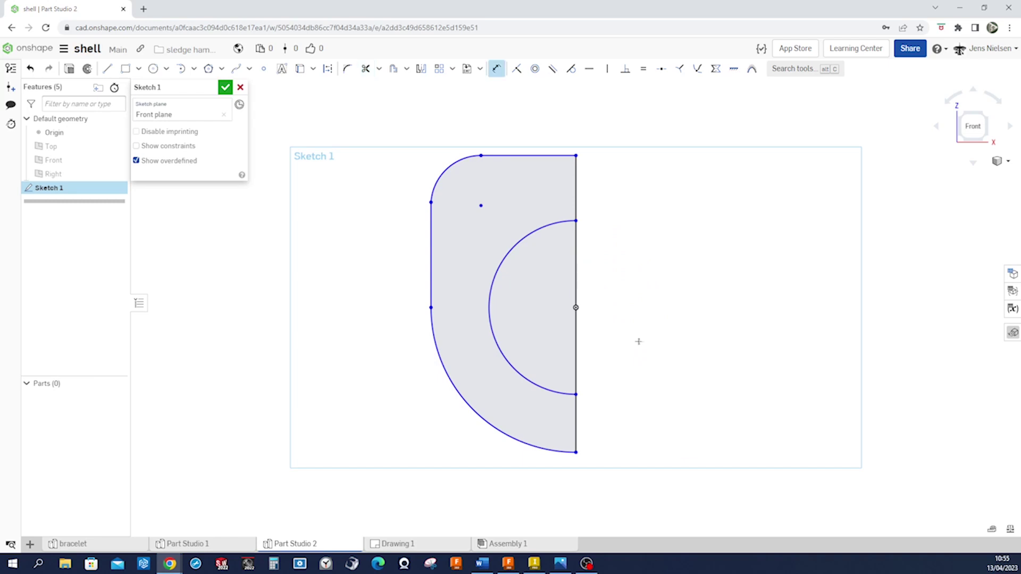
Dimension the height from the circle centre to the top edge as 22 mm and tidy its placement
left_click(575, 309)
left_click(568, 157)
left_click(604, 178)
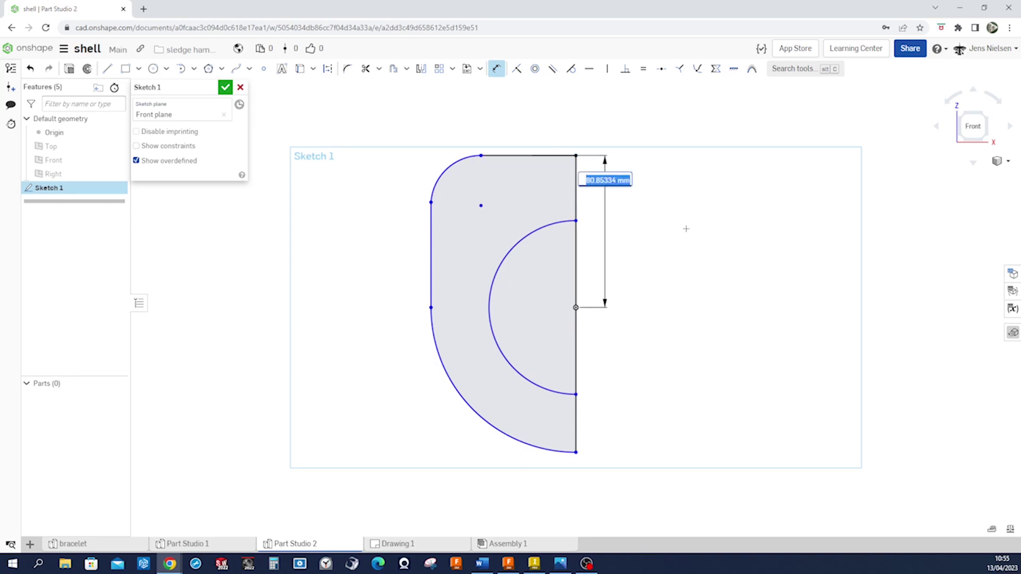
type("22")
key("Return")
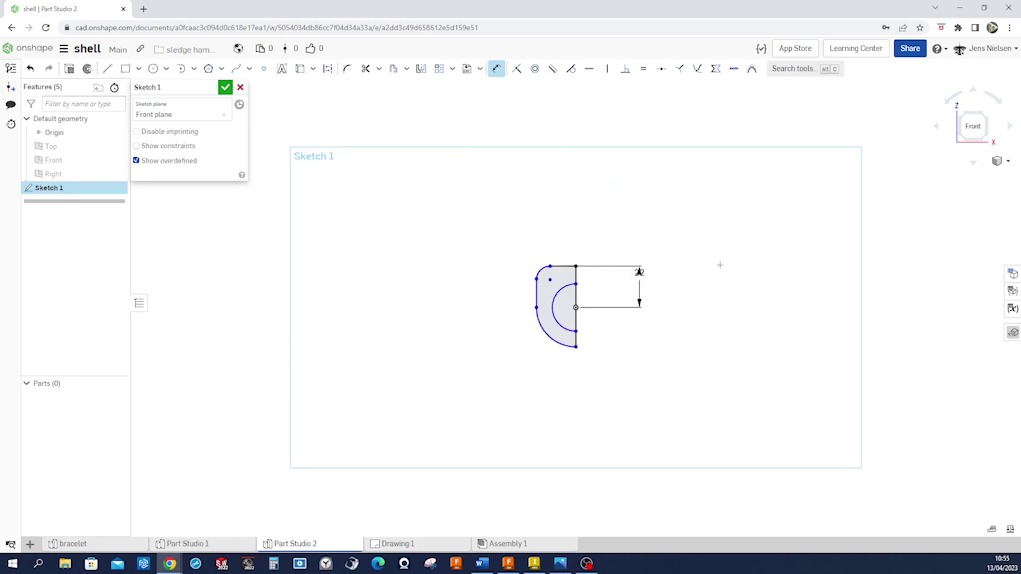
key("f")
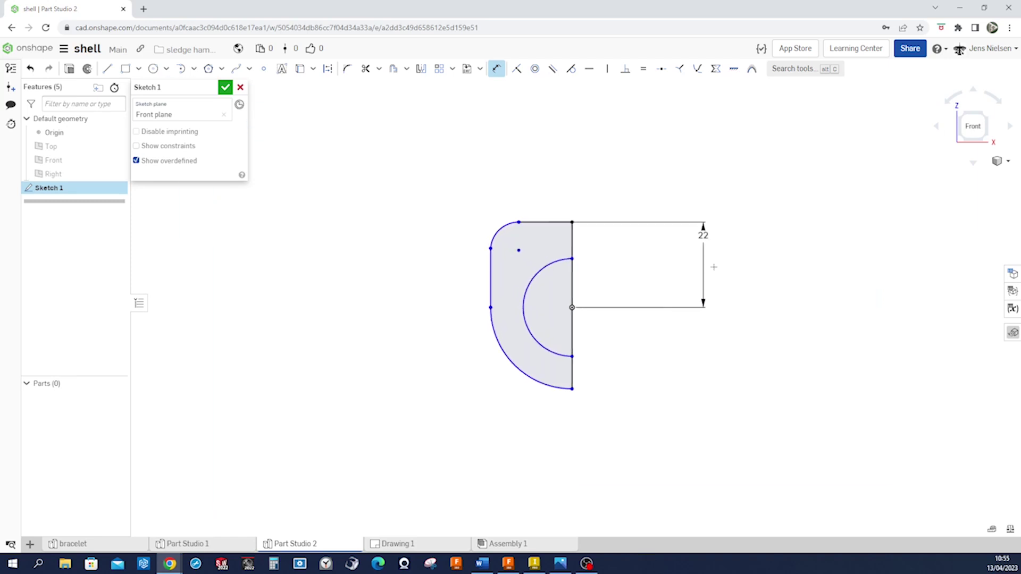
key("Escape")
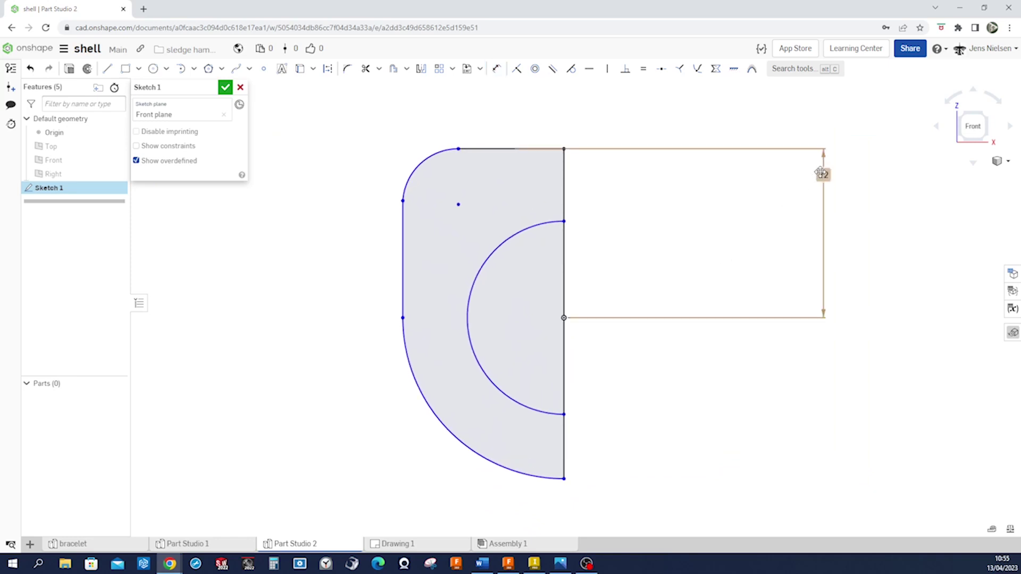
left_click_drag(823, 175, 634, 176)
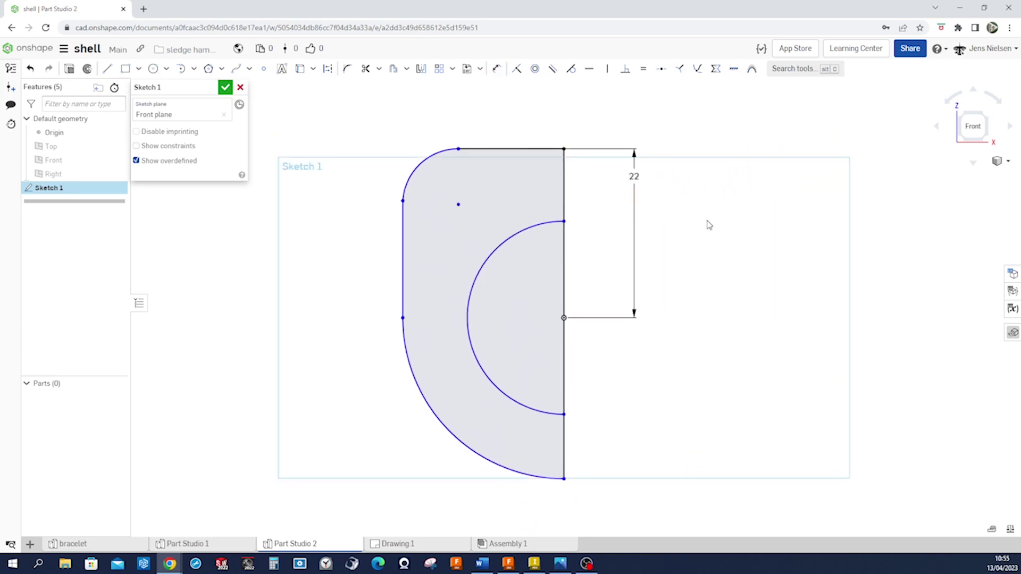
Dimension the top corner arc R6, the outer lower arc R22 and the inner arc R11
key("d")
left_click(411, 171)
left_click(389, 149)
type("6")
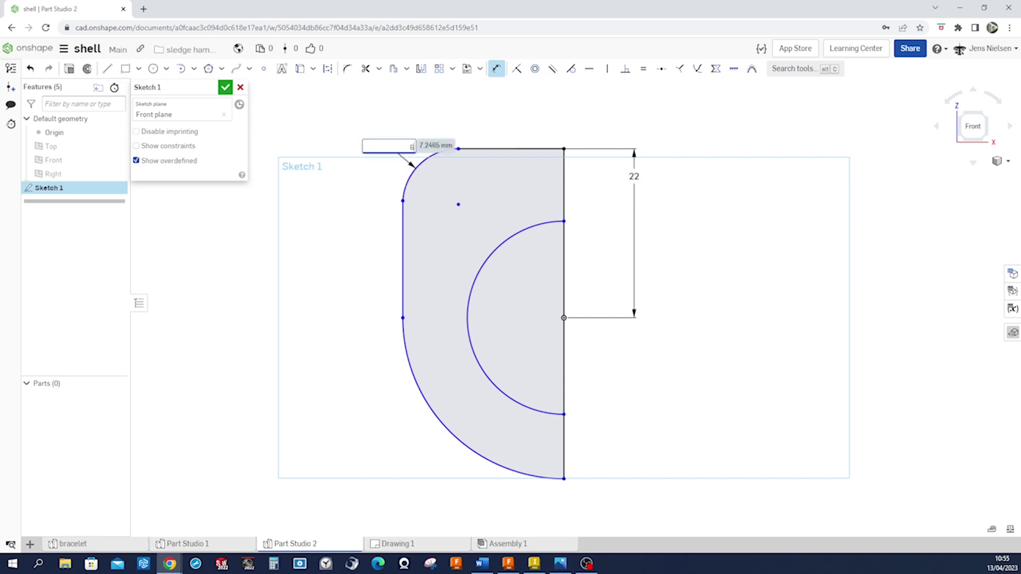
key("Return")
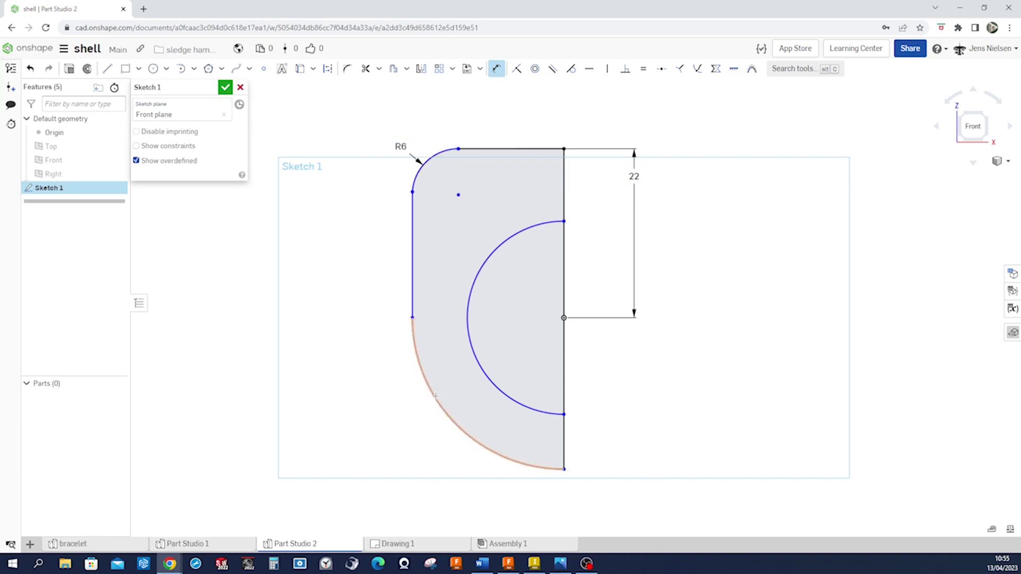
left_click(430, 397)
left_click(389, 423)
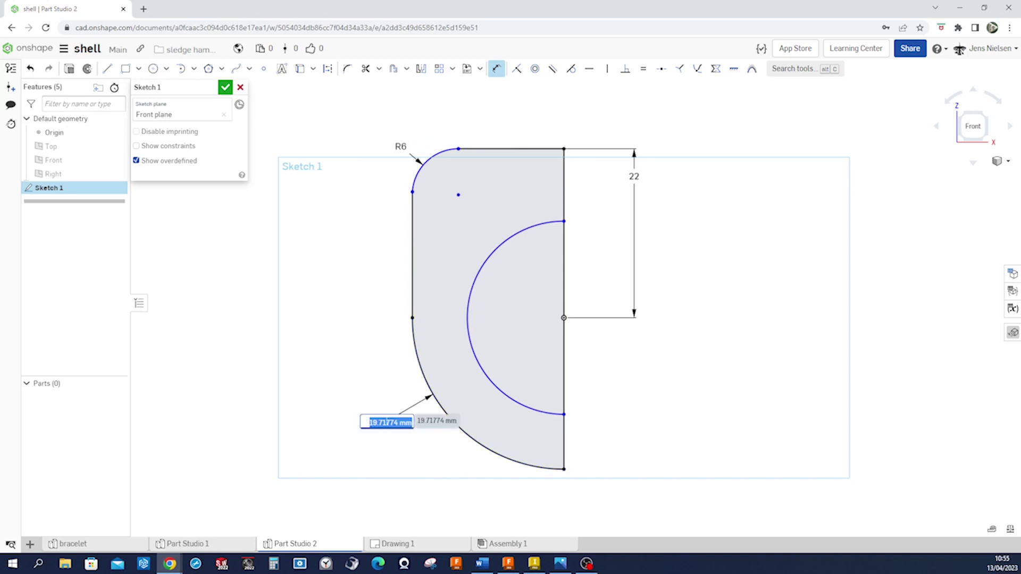
type("22")
key("Return")
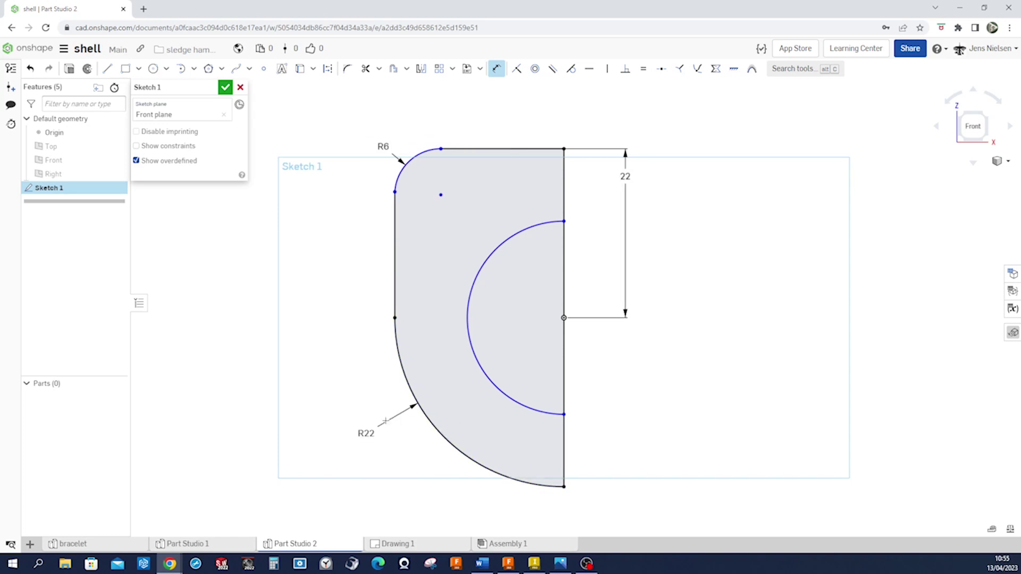
left_click(487, 375)
type("11")
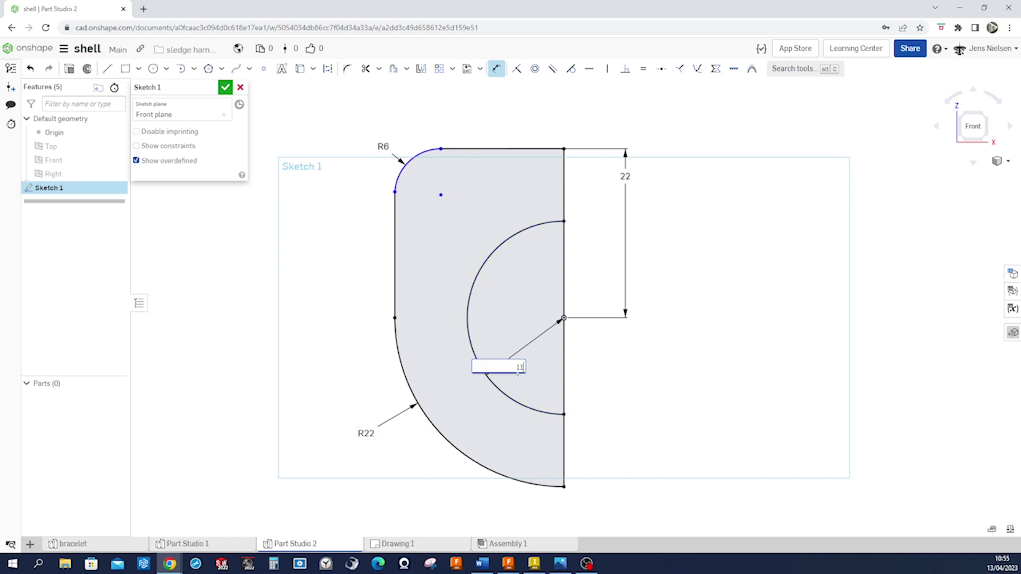
key("Return")
key("Escape")
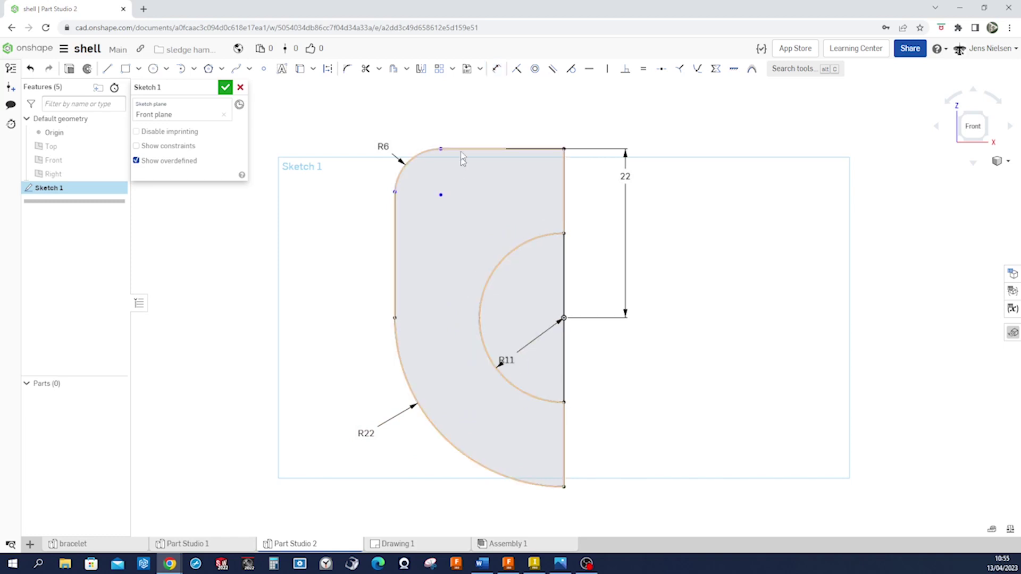
Make the R6 corner arc tangent to the left edge and turn the vertical centre line into construction geometry
left_click(571, 69)
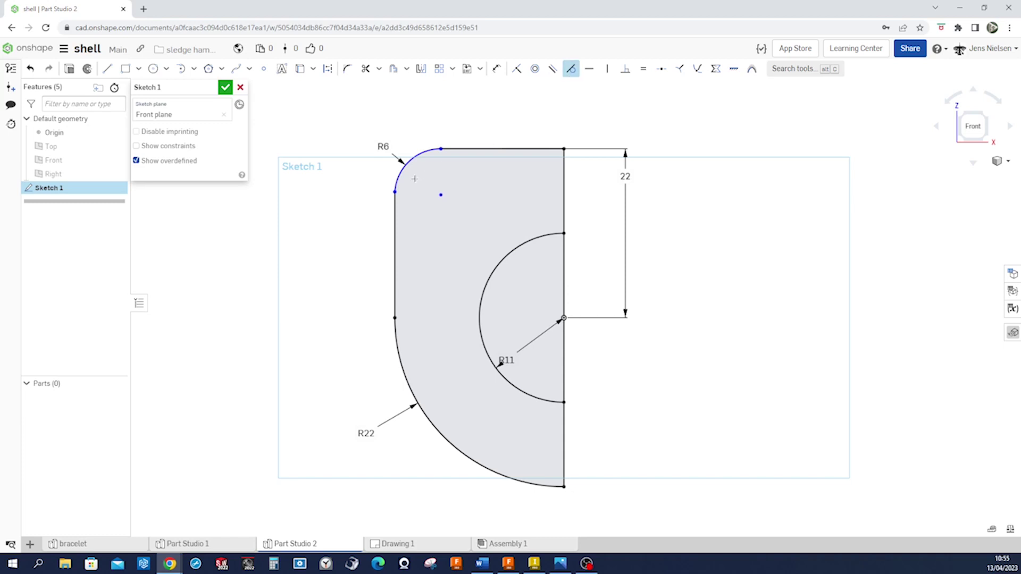
left_click(395, 203)
key("Escape")
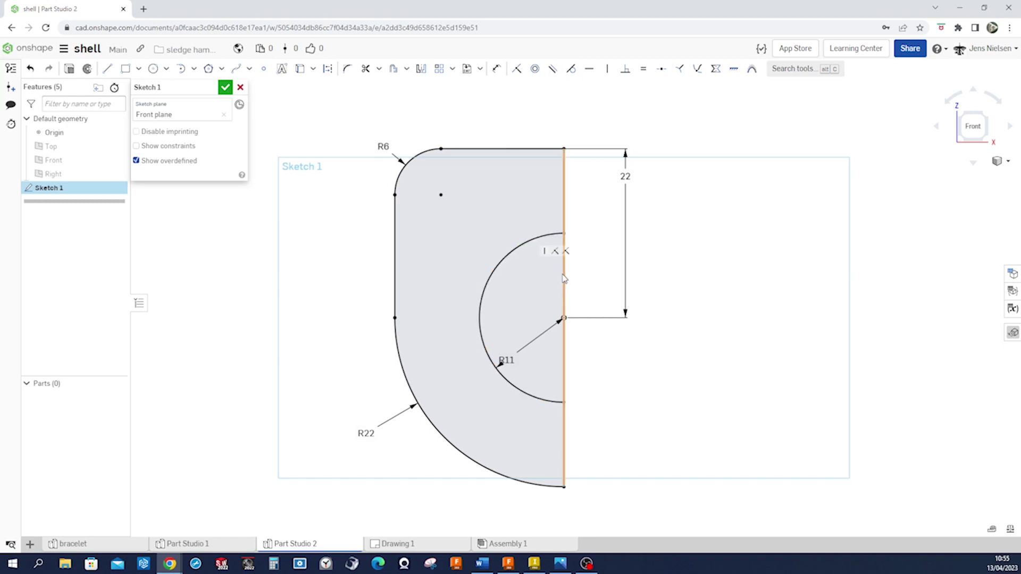
right_click(564, 278)
left_click(588, 320)
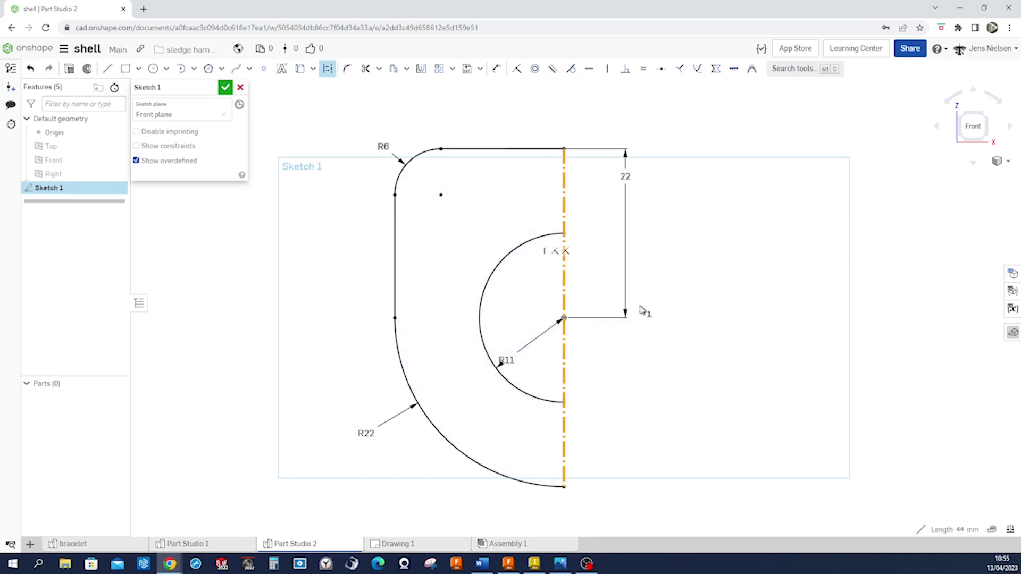
left_click(695, 312)
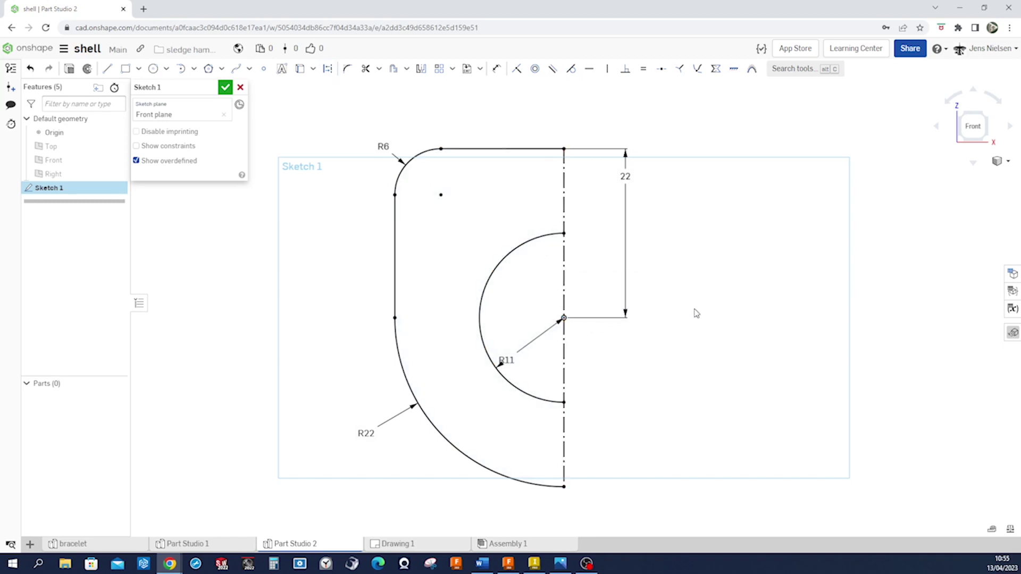
Mirror the box-selected half profile across the vertical construction centreline
left_click(423, 74)
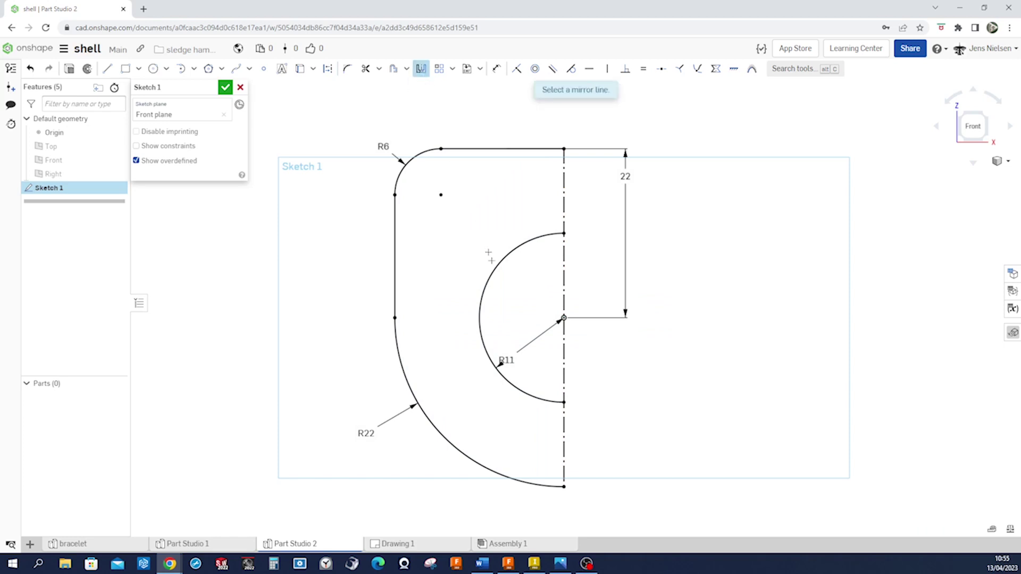
left_click(563, 365)
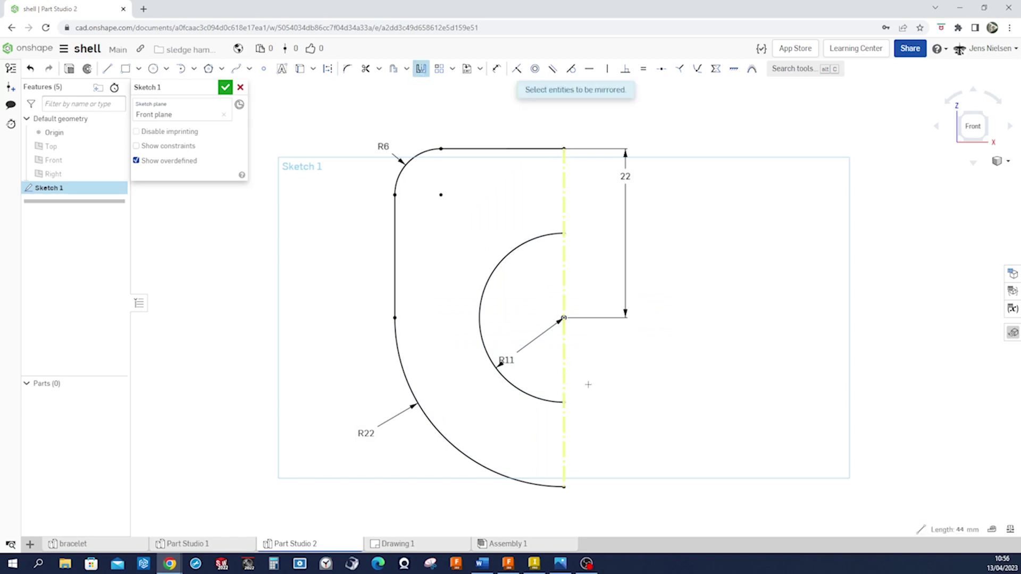
scroll(588, 384, "down", 2)
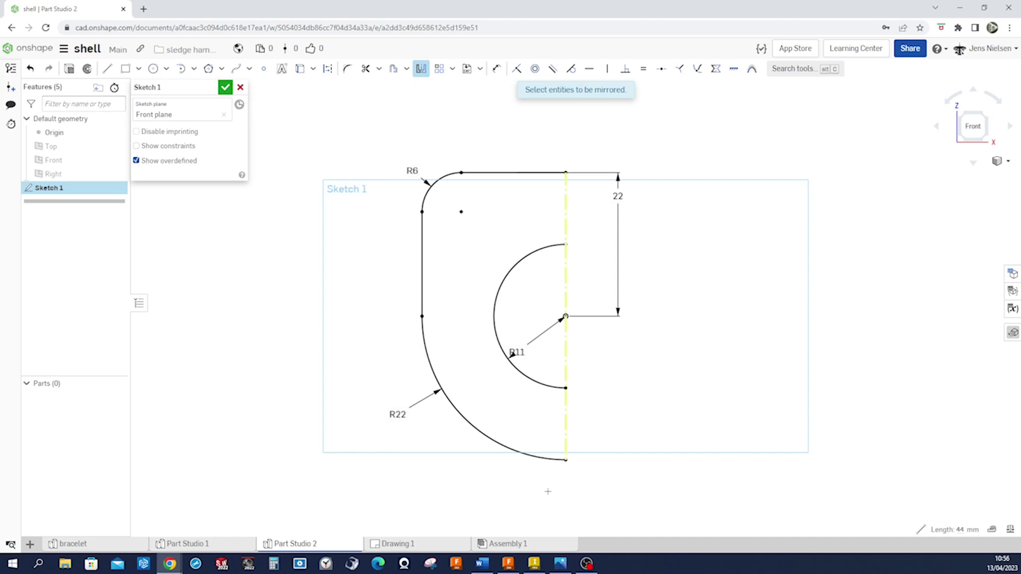
left_click_drag(548, 493, 352, 125)
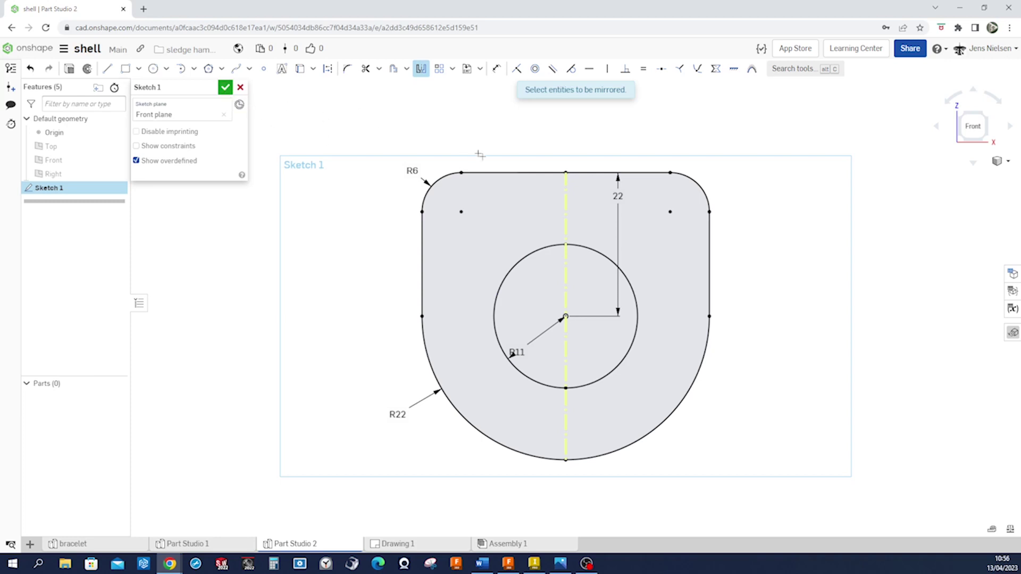
scroll(479, 154, "up", 2)
scroll(520, 155, "up", 1)
Draw a vertical line from the top edge to the circle and mirror it across the centreline
key("Escape")
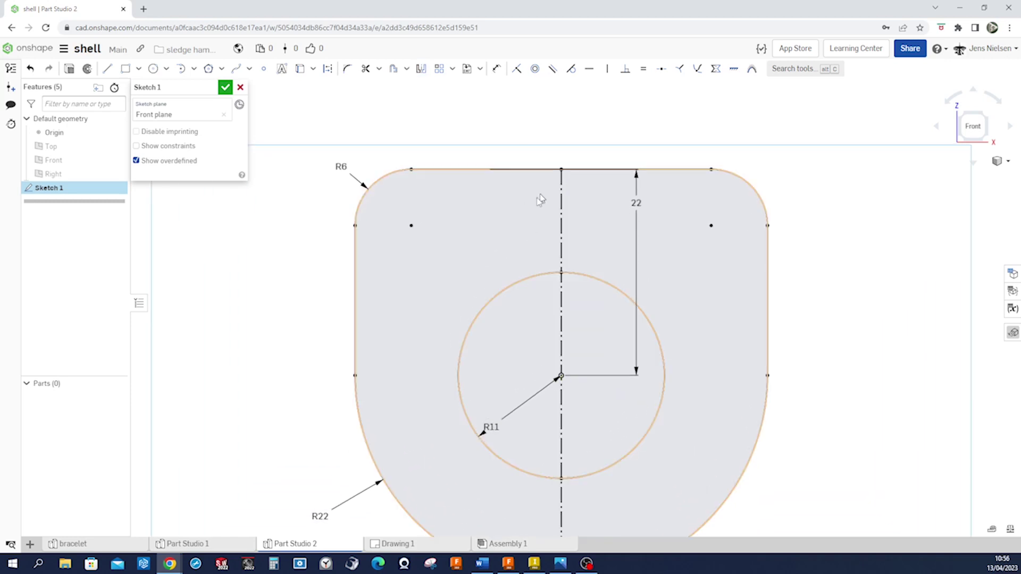
key("l")
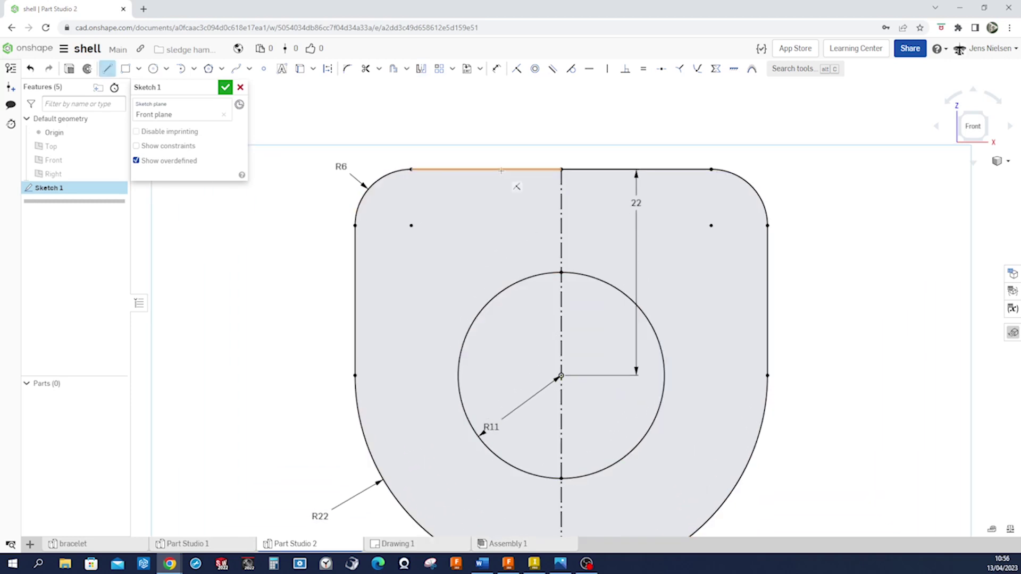
left_click(502, 169)
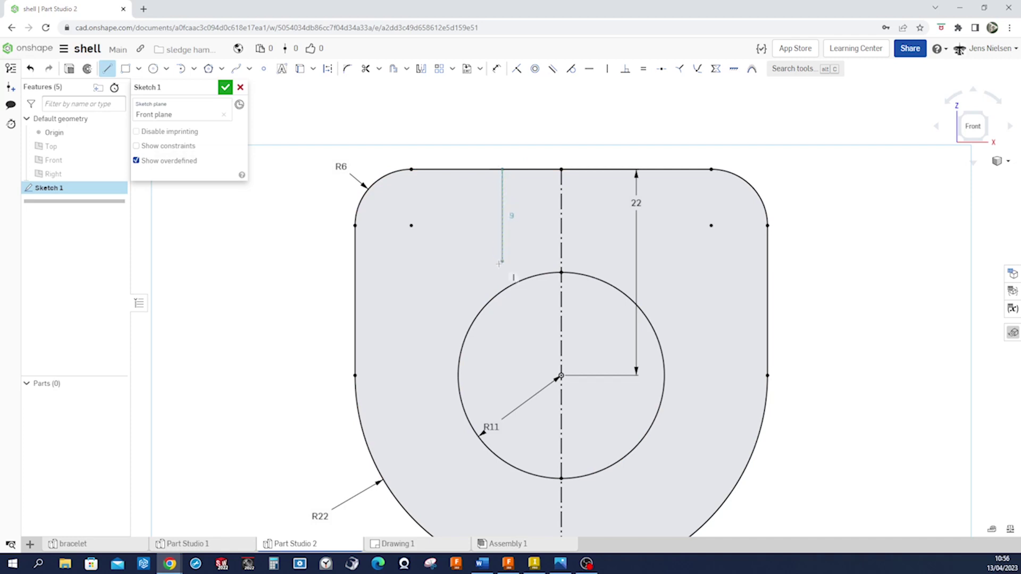
left_click(502, 289)
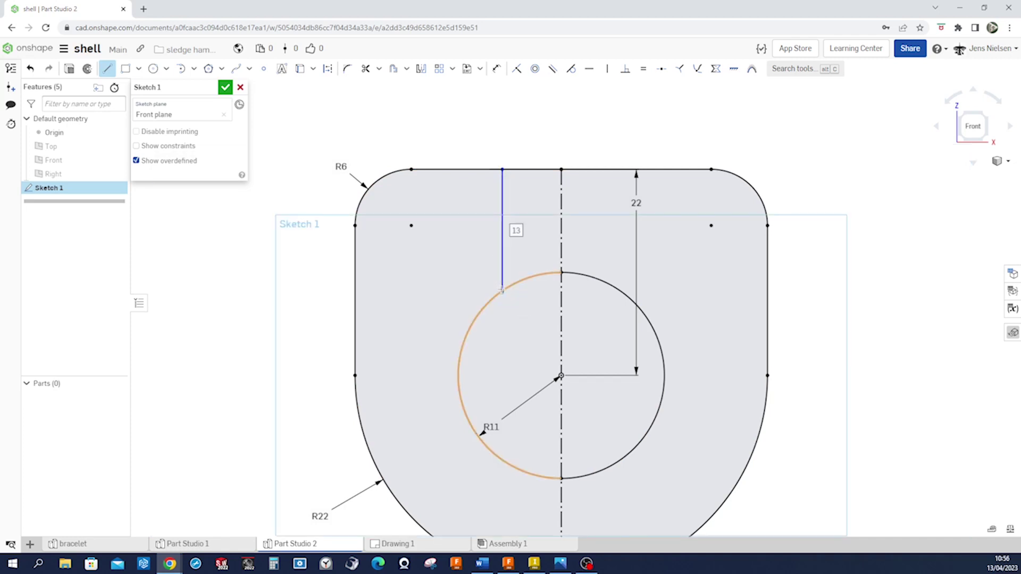
key("Escape")
left_click(420, 68)
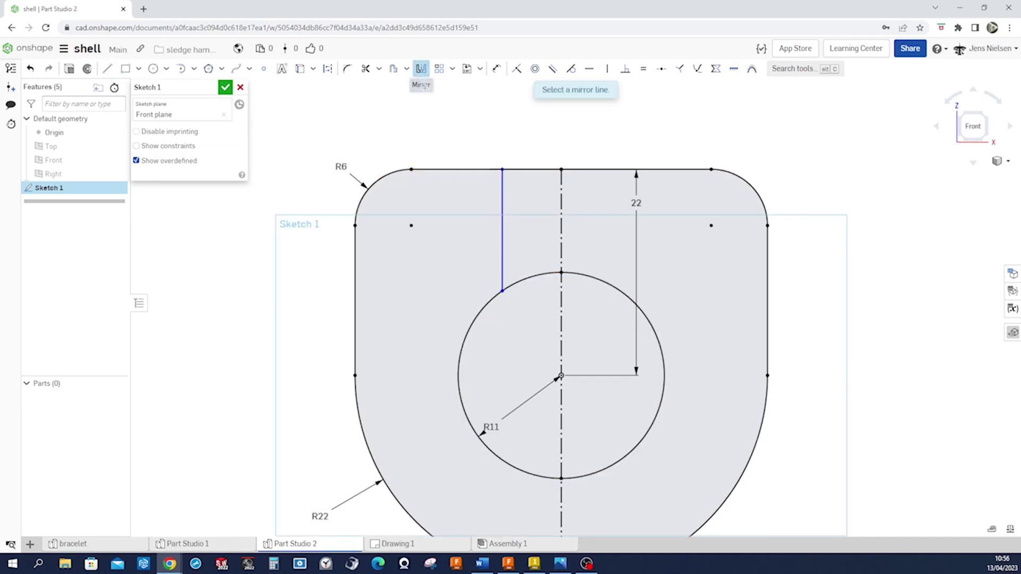
left_click(563, 226)
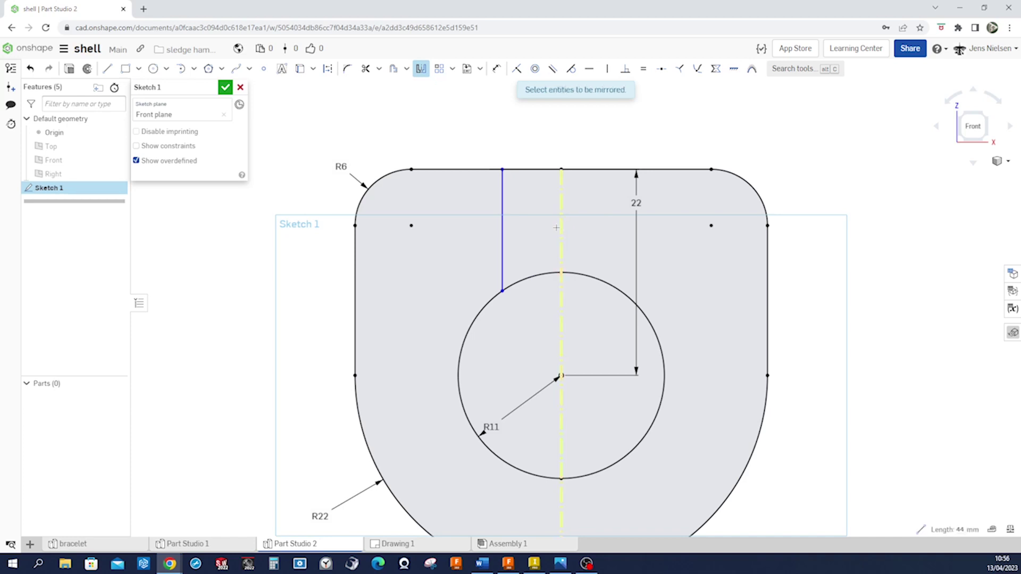
left_click(503, 239)
Dimension the gap between the two slot lines as 12 mm
key("u")
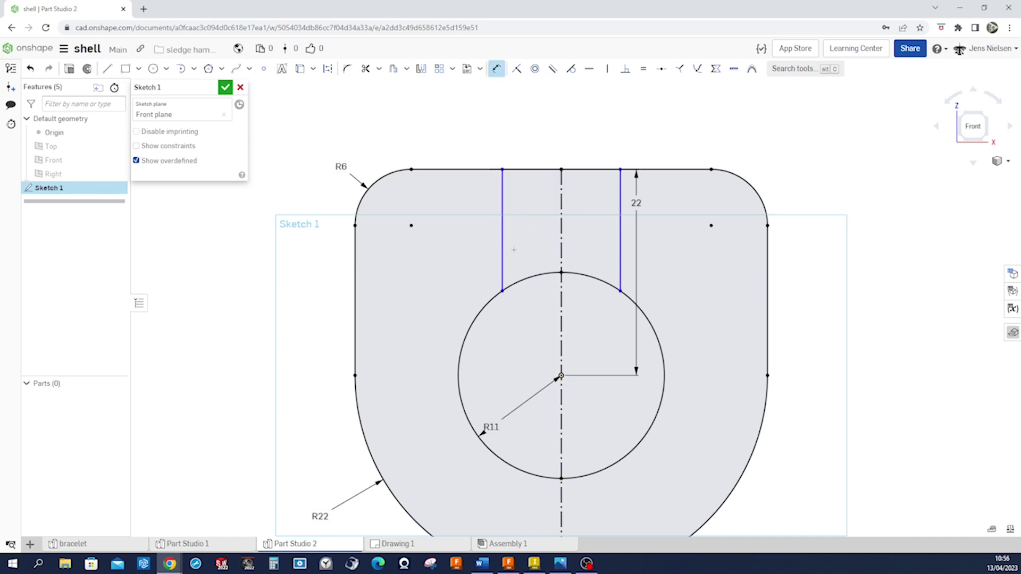
left_click(619, 256)
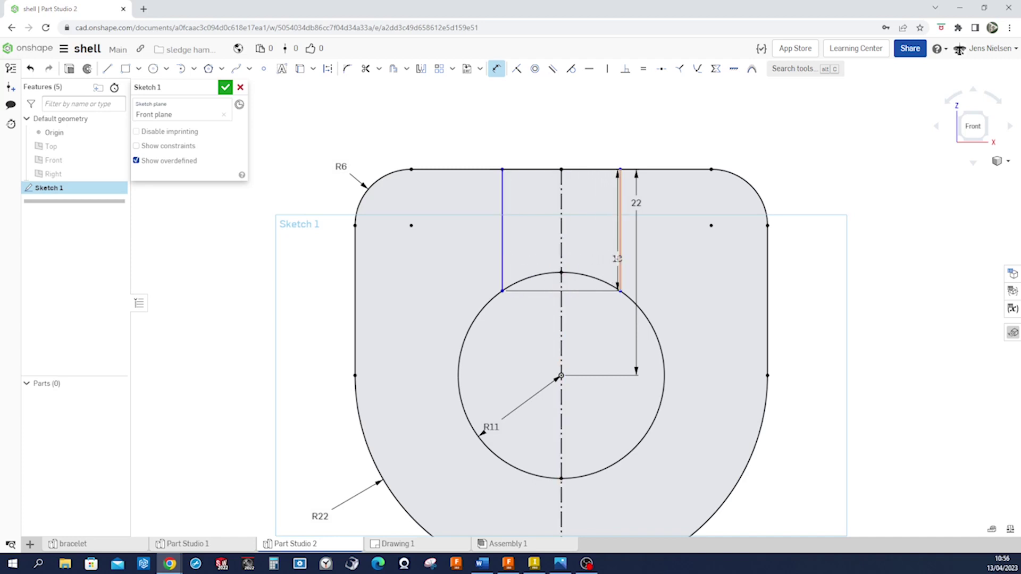
left_click(501, 232)
left_click(576, 136)
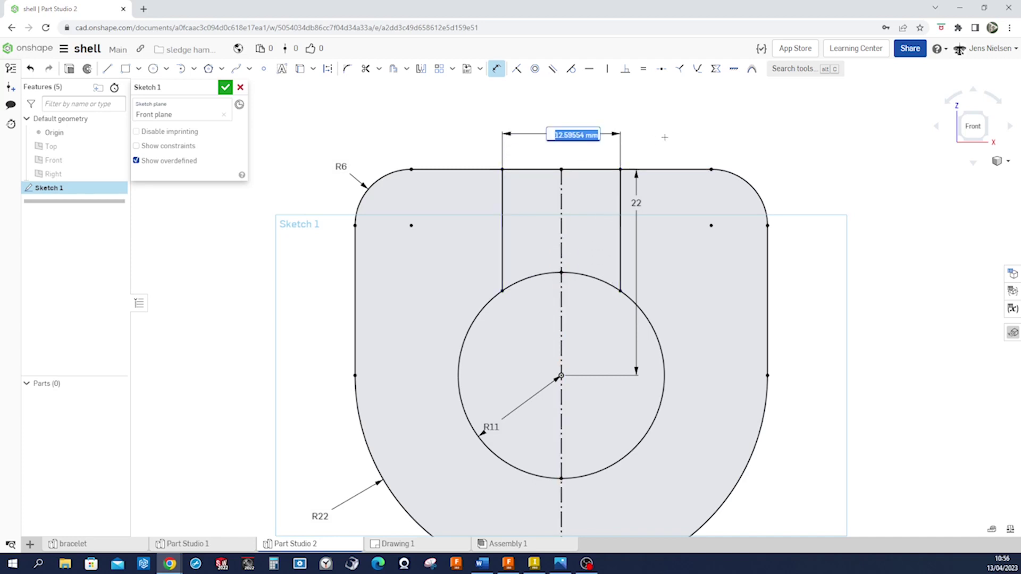
type("12")
key("Return")
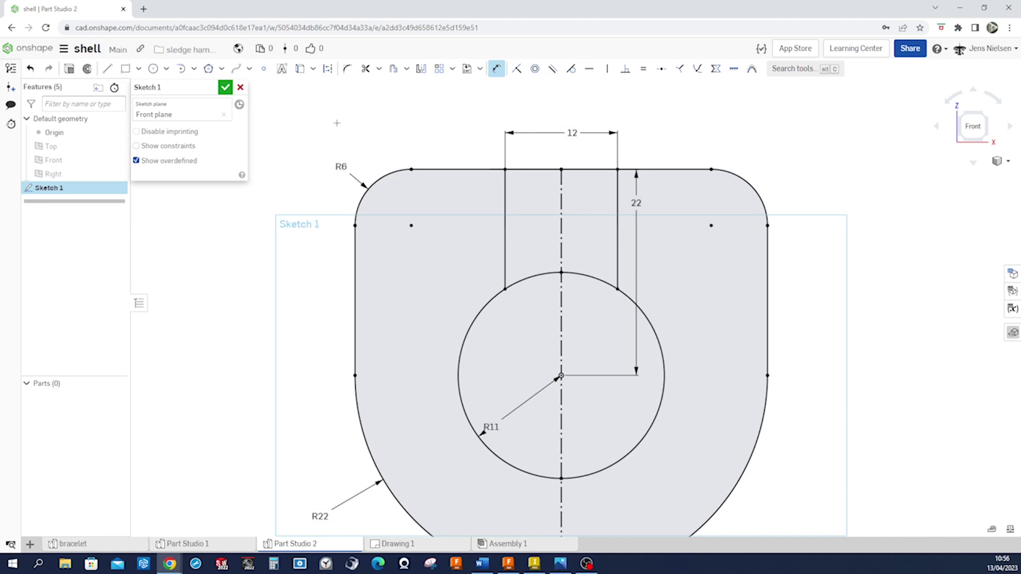
Finish the sketch and extrude its region symmetrically to 18 mm as Extrude 1
left_click(226, 87)
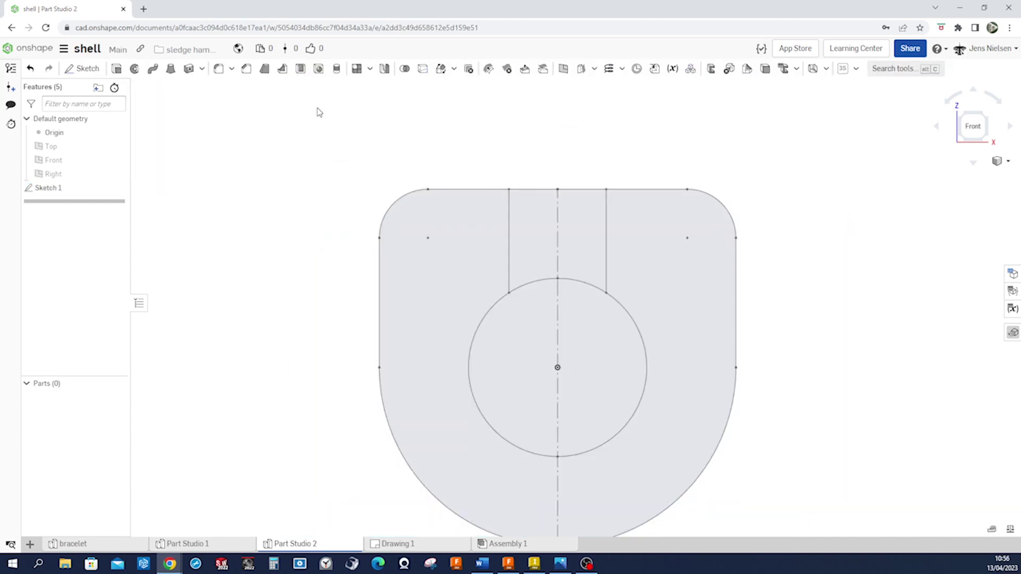
left_click(117, 69)
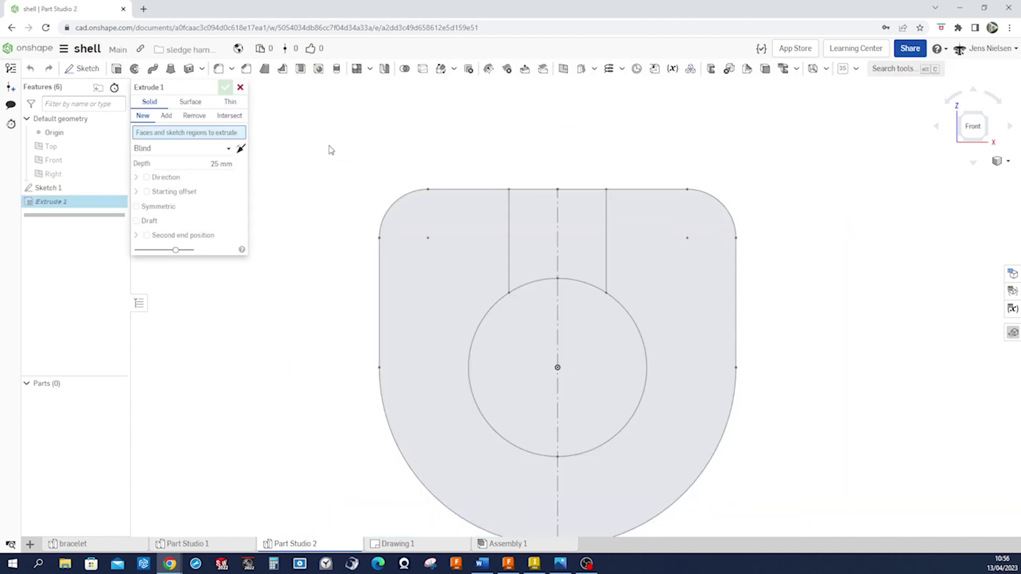
left_click(423, 277)
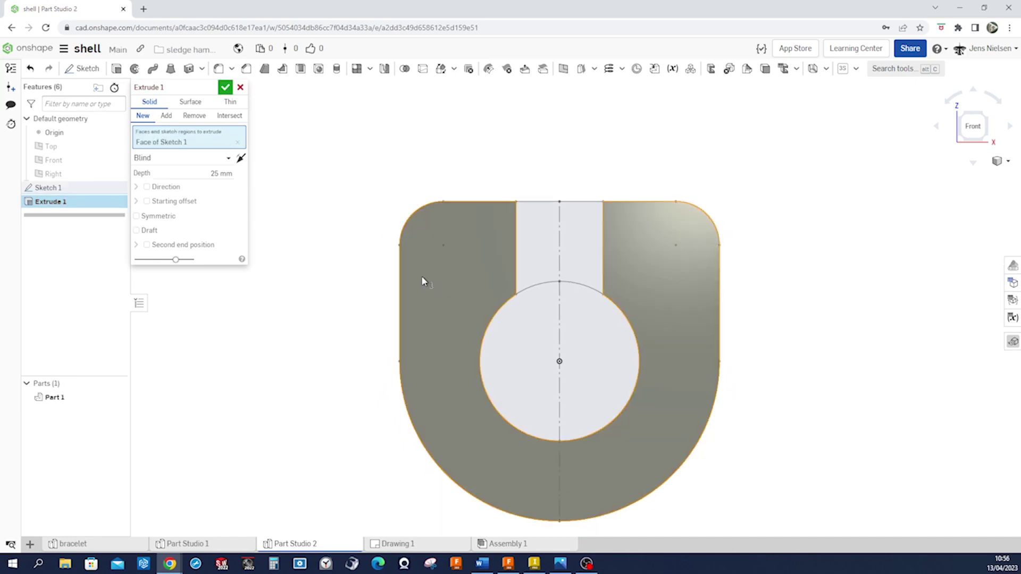
right_click_drag(422, 281, 222, 207)
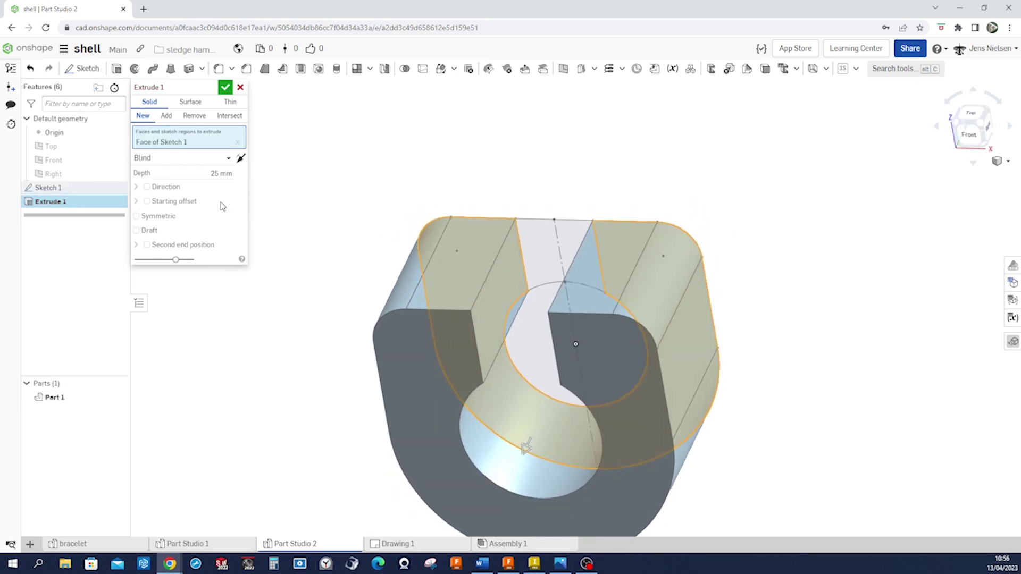
left_click(137, 216)
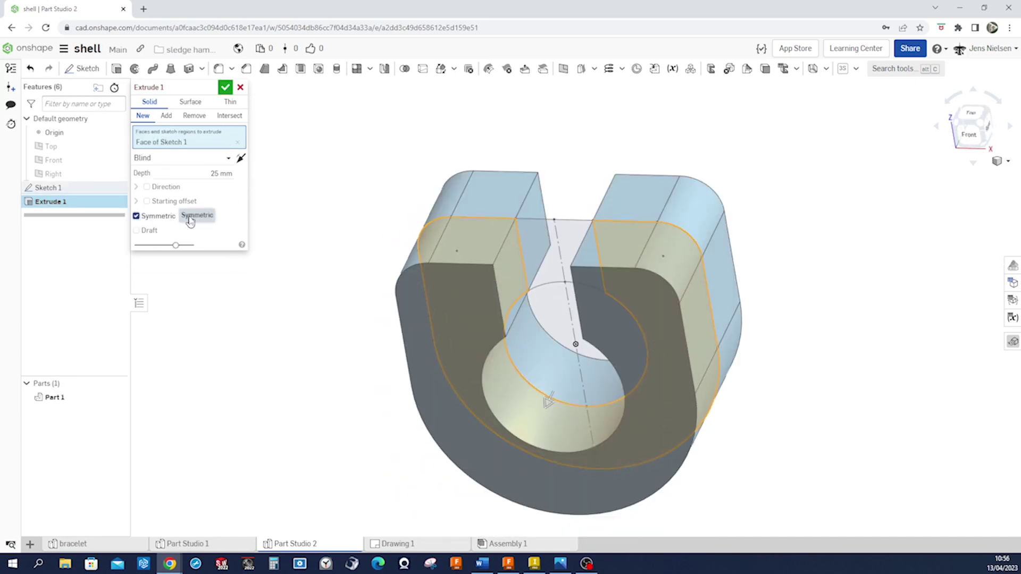
left_click(231, 175)
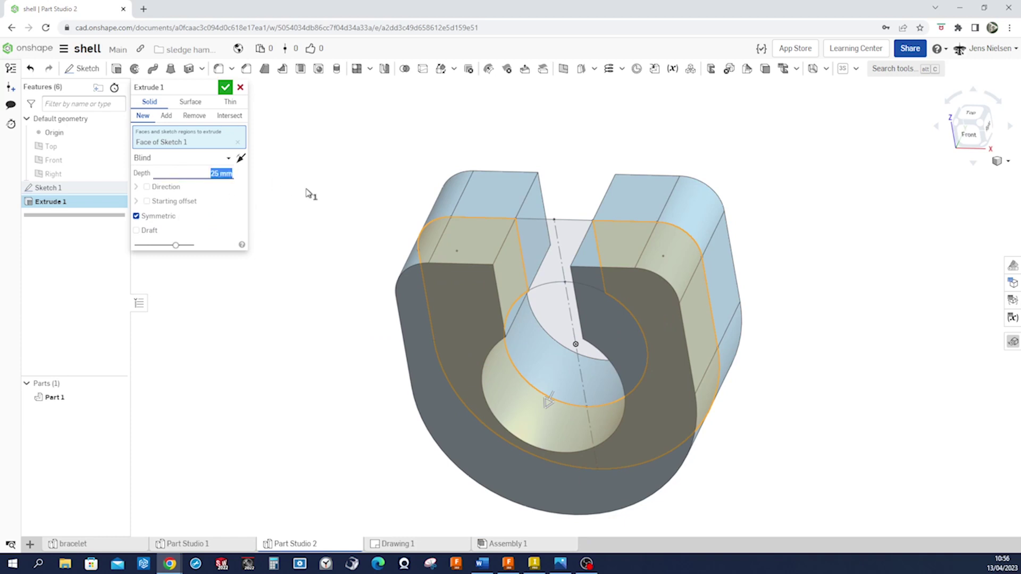
type("18")
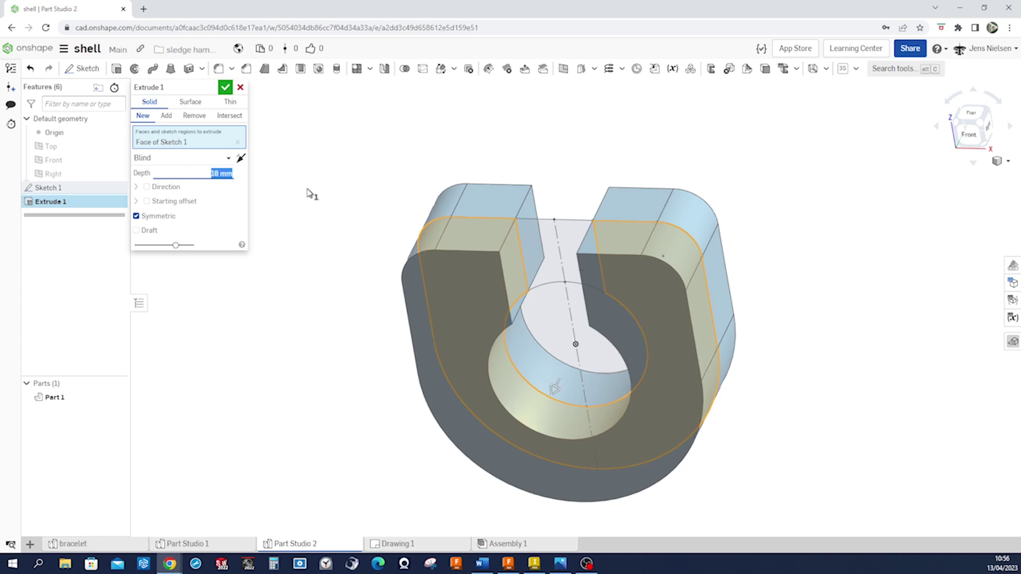
left_click(227, 91)
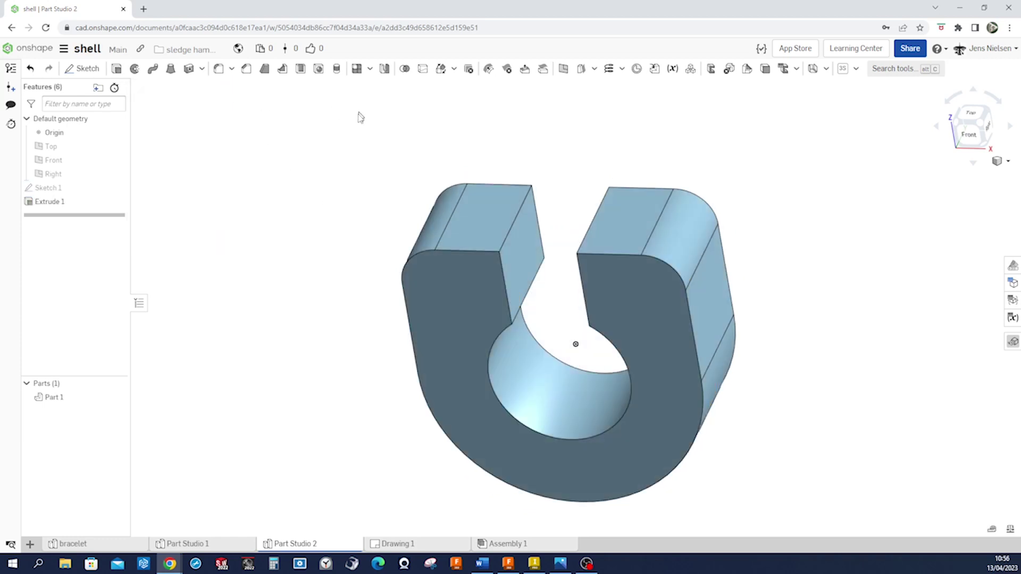
Set Part 1's appearance to green via Edit appearance in the Parts list
right_click(66, 398)
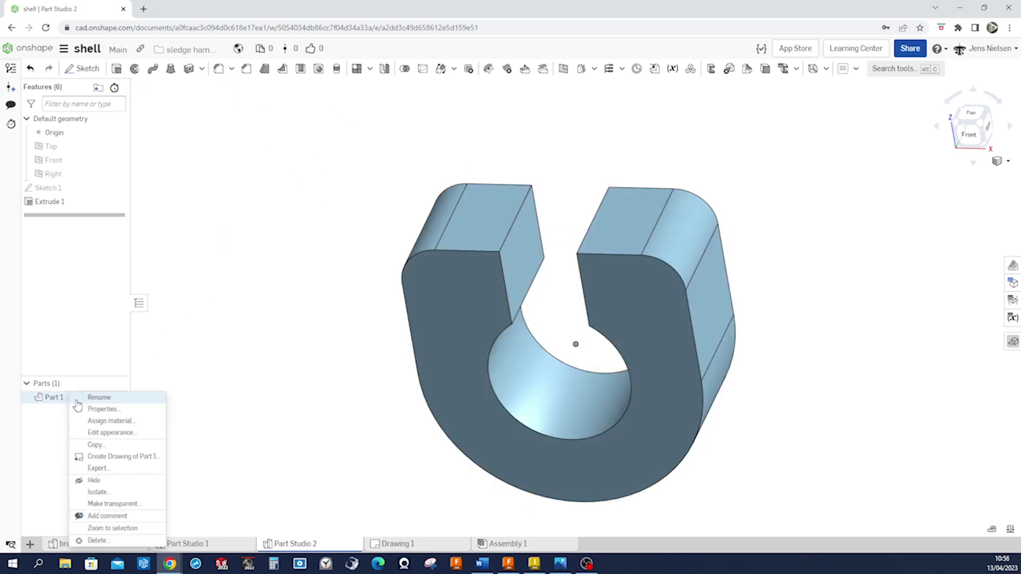
left_click(108, 433)
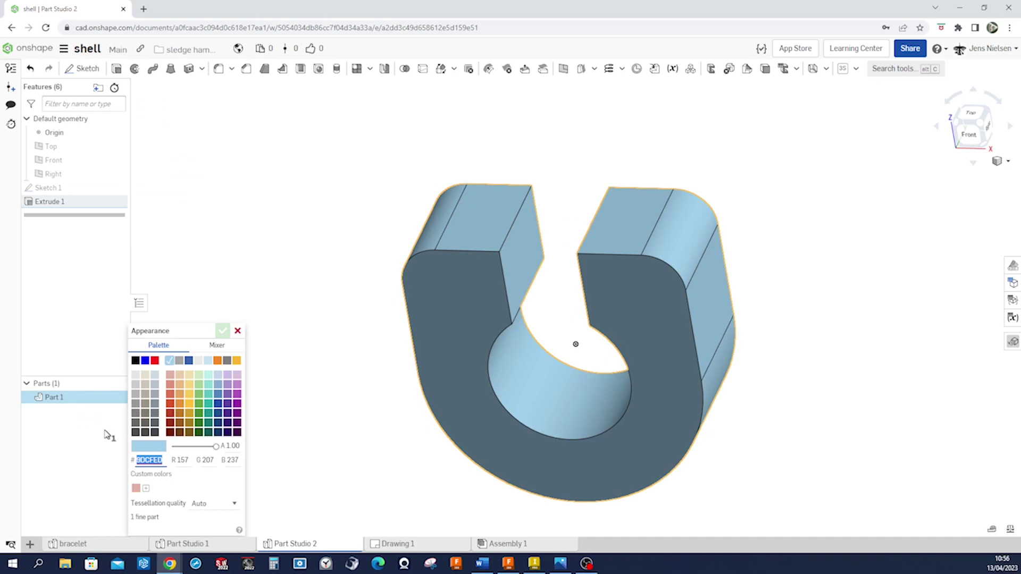
left_click(199, 396)
left_click(223, 330)
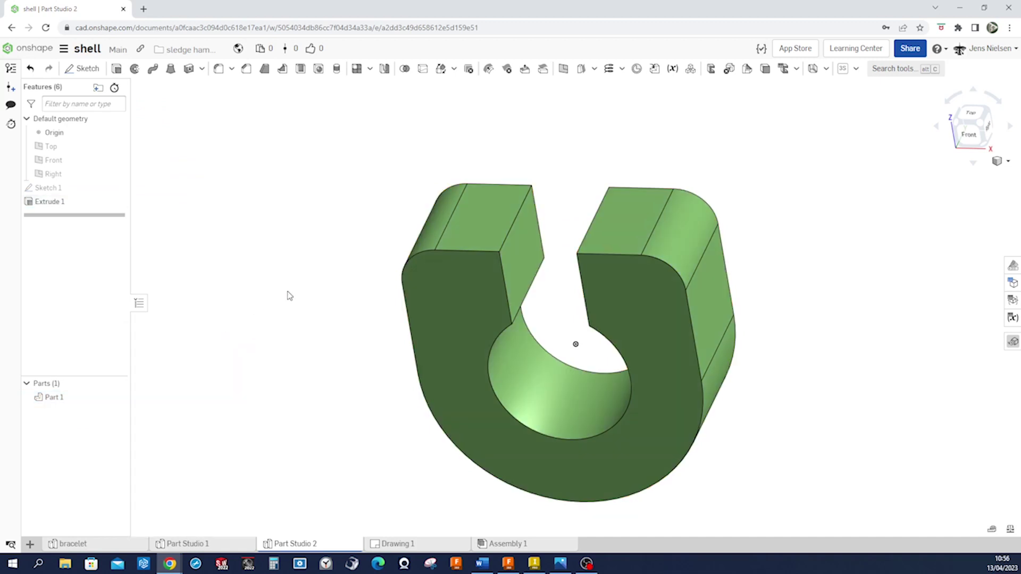
right_click_drag(346, 210, 314, 155)
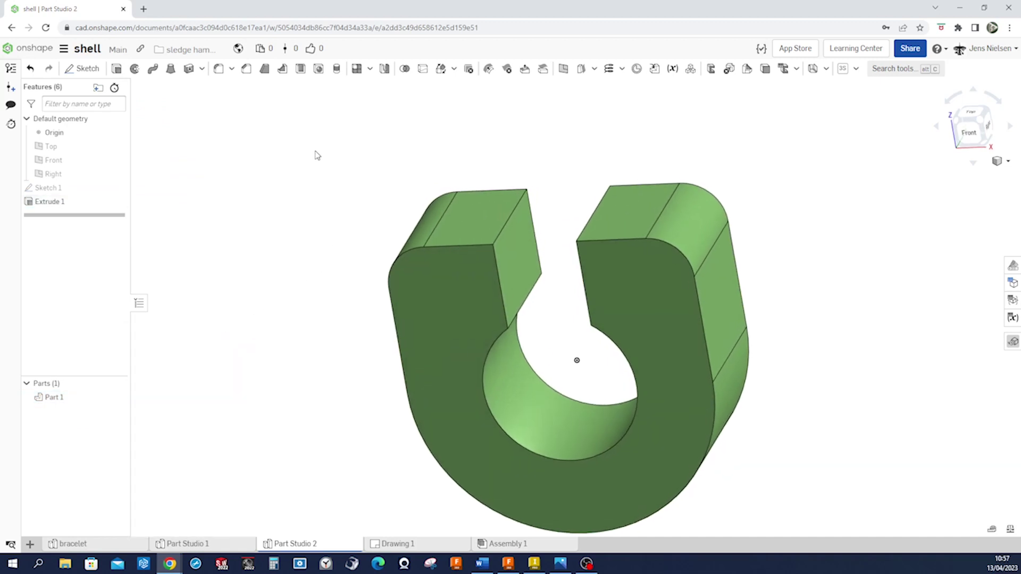
Fillet the two slot-to-hole edges on left and right arms at 8 mm radius
left_click(219, 69)
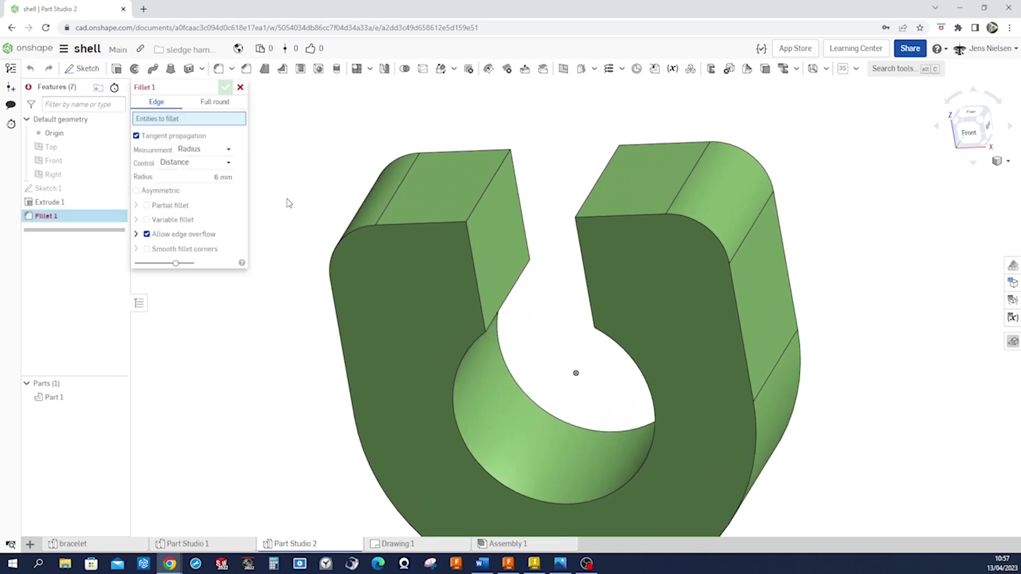
left_click(222, 177)
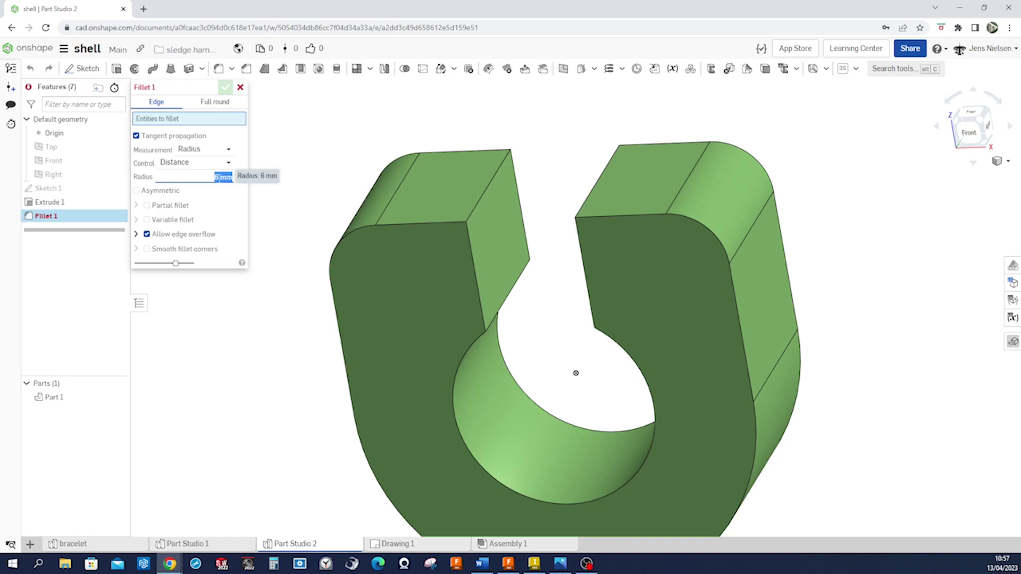
type("8")
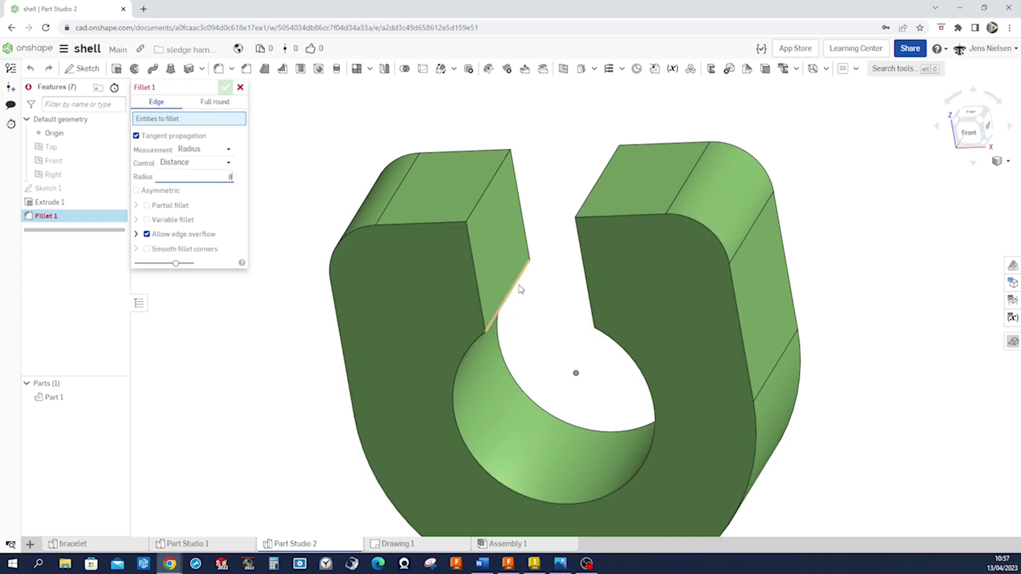
left_click(520, 289)
right_click_drag(520, 289, 624, 296)
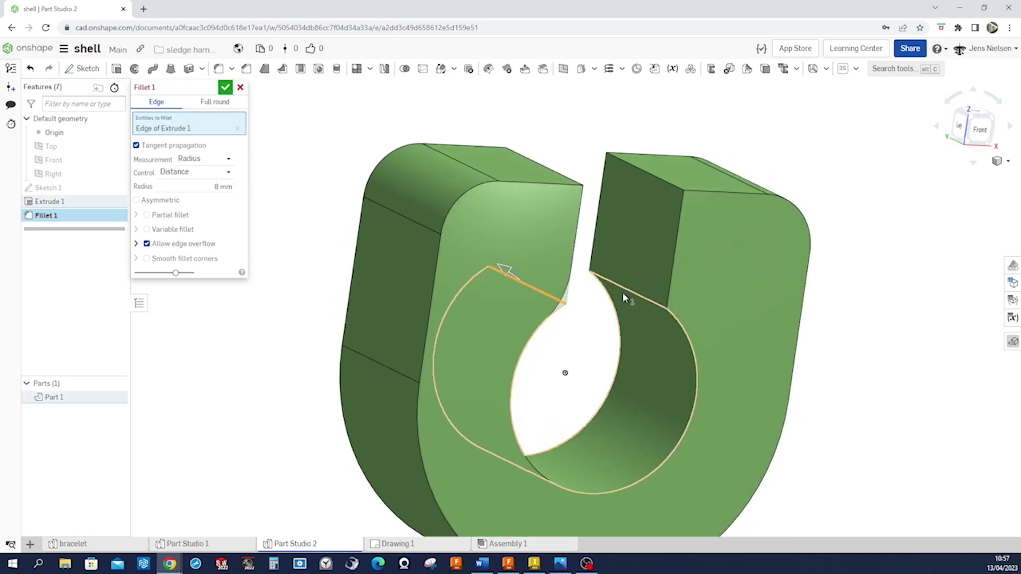
left_click(624, 295)
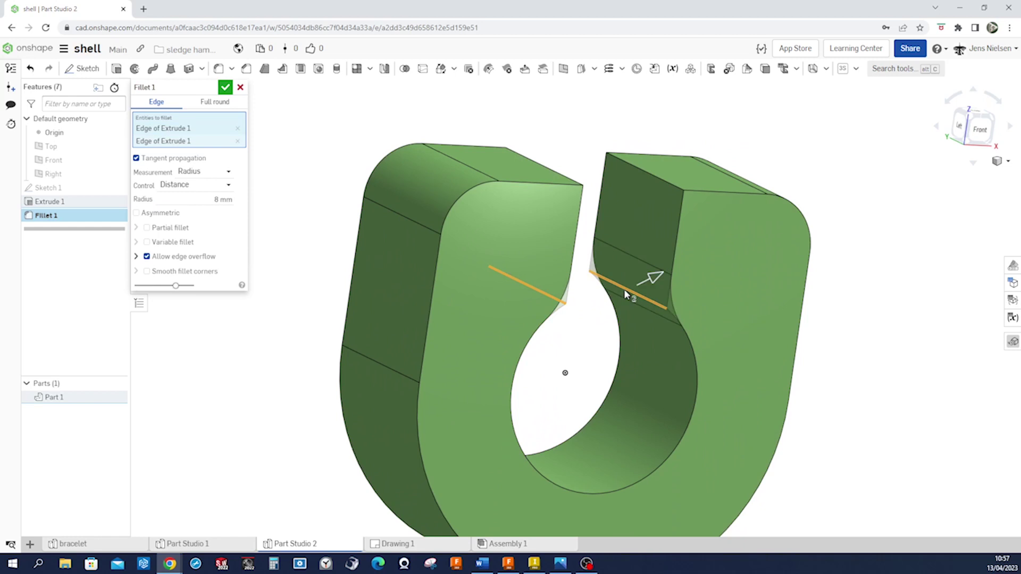
left_click(225, 88)
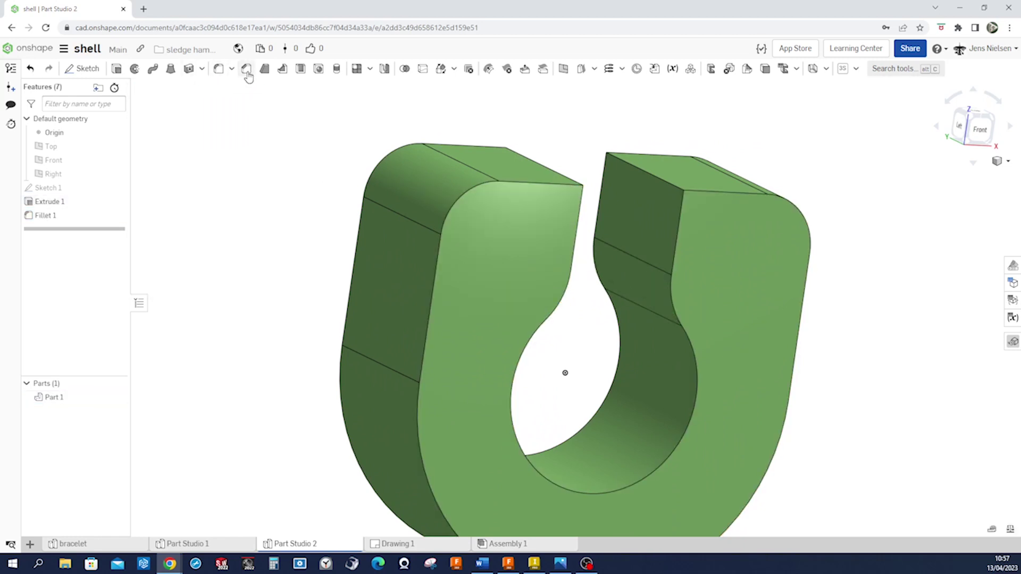
Apply Fillet 2 with a 6 mm radius to the front and back edges of the central hole
left_click(219, 70)
right_click_drag(258, 192, 280, 225)
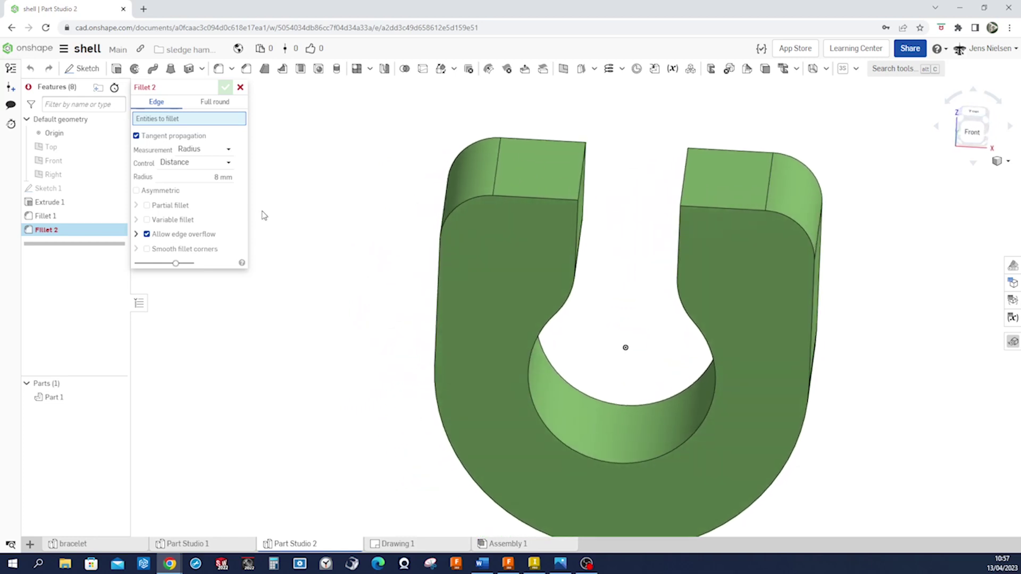
right_click_drag(279, 225, 261, 216)
left_click(222, 176)
type("6")
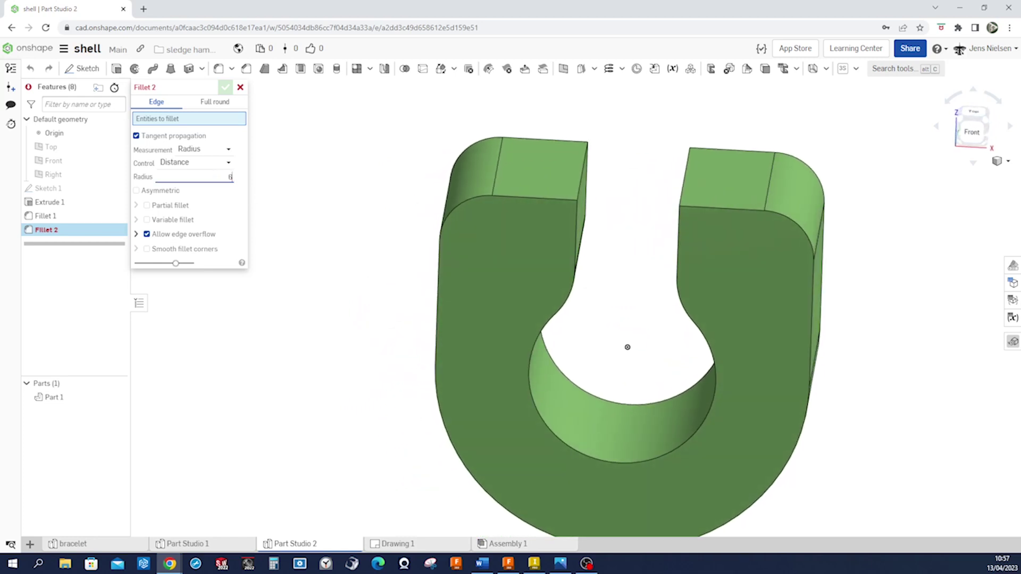
left_click(558, 439)
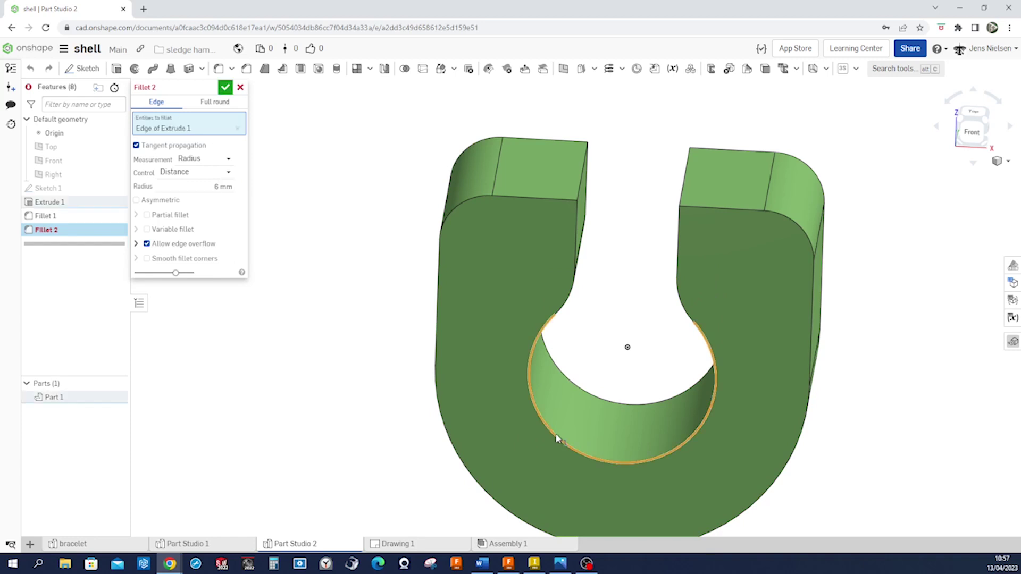
left_click(583, 396)
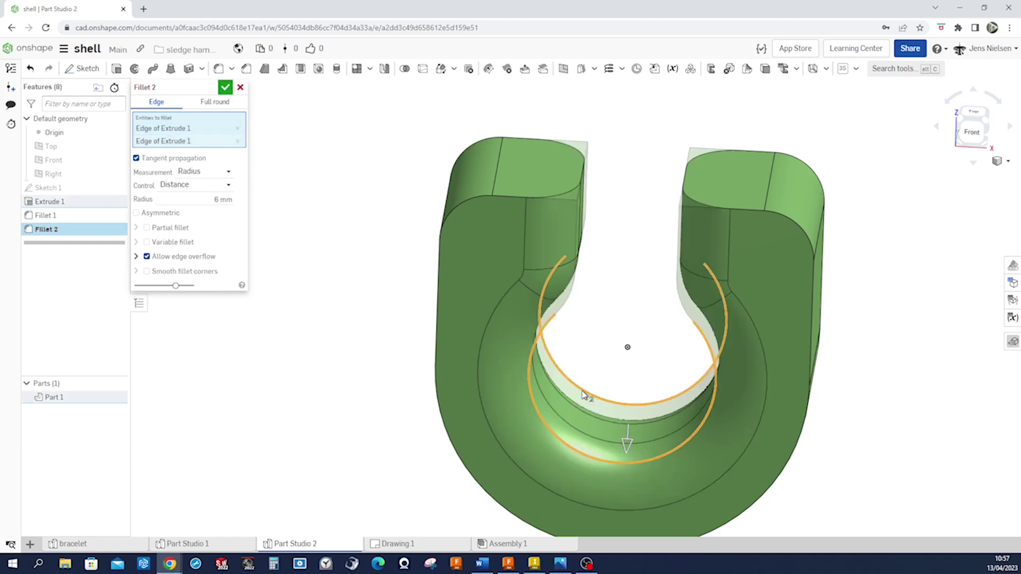
mouse_move(591, 391)
right_mouse_down()
mouse_move(597, 370)
mouse_move(333, 221)
right_mouse_up()
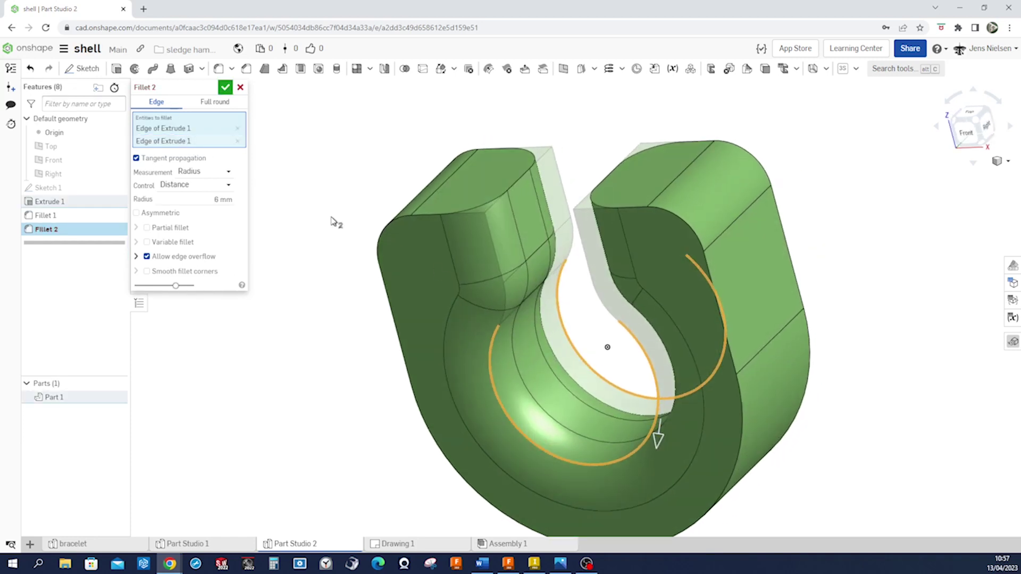
left_click(225, 87)
right_click_drag(233, 148, 292, 181)
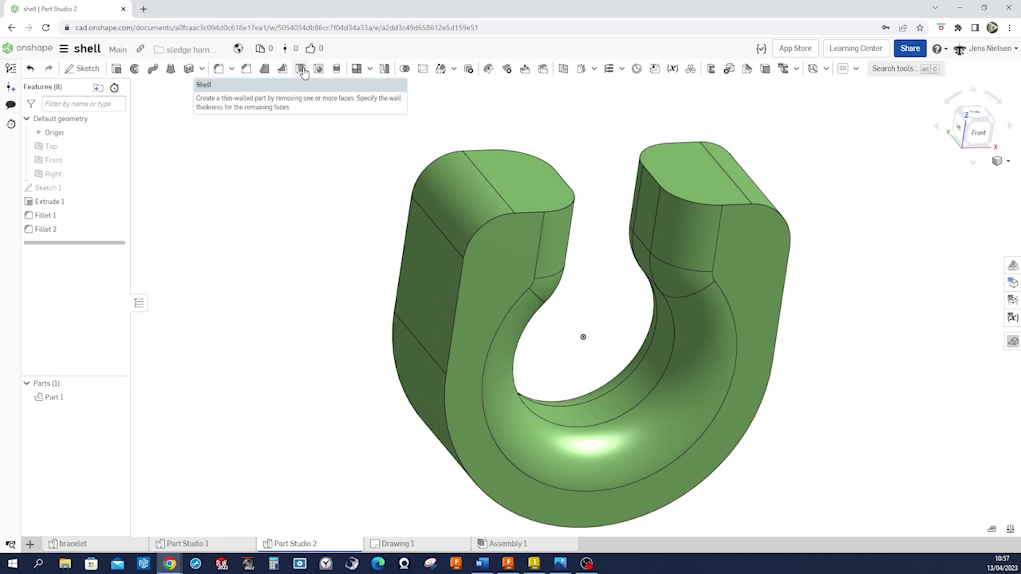
Start Shell 1 and set its wall thickness to 2 mm
left_click(301, 71)
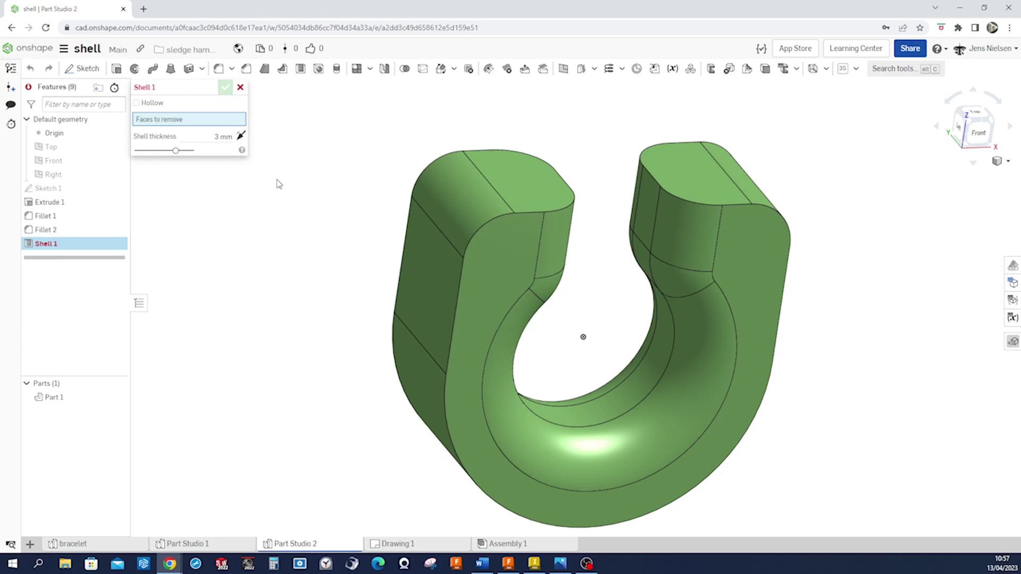
type("2.5")
key("Return")
type("2")
key("Return")
right_click_drag(295, 193, 351, 170)
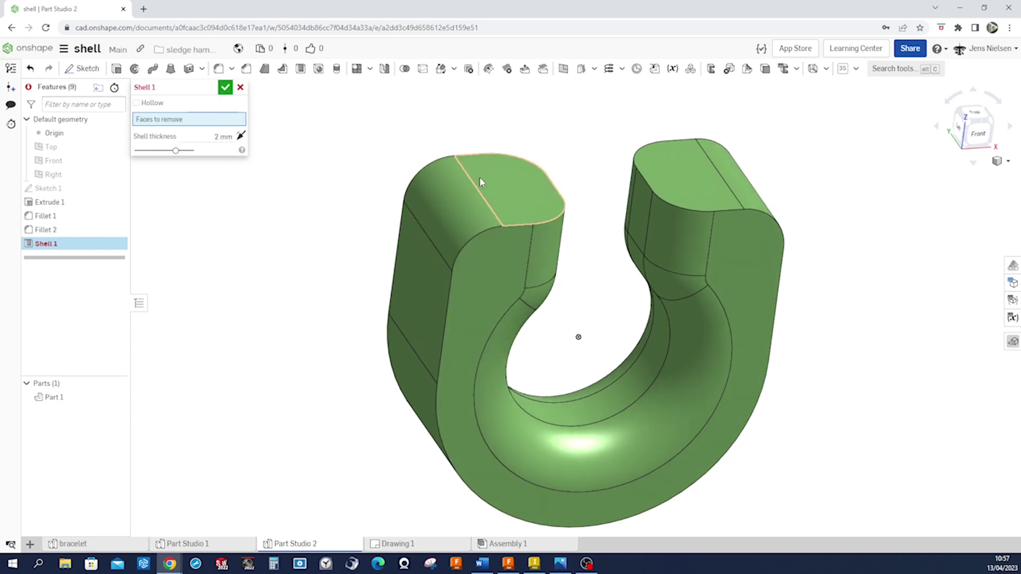
Choose the left arm, underside and right arm end faces as faces to remove
left_click(491, 188)
left_click(465, 201)
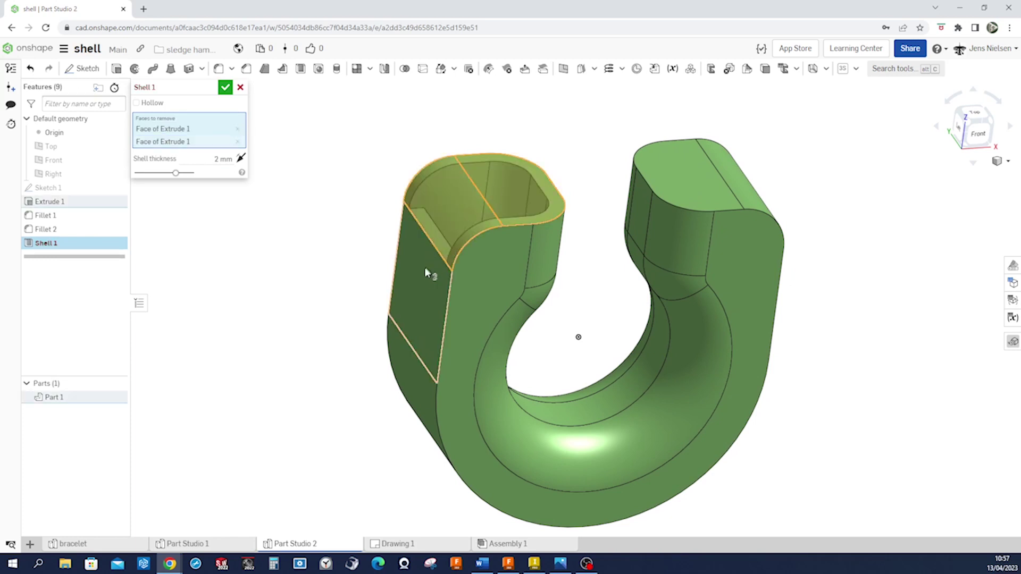
left_click(424, 275)
mouse_move(423, 274)
right_mouse_down()
mouse_move(424, 312)
mouse_move(653, 378)
mouse_move(653, 216)
right_mouse_up()
left_click(431, 304)
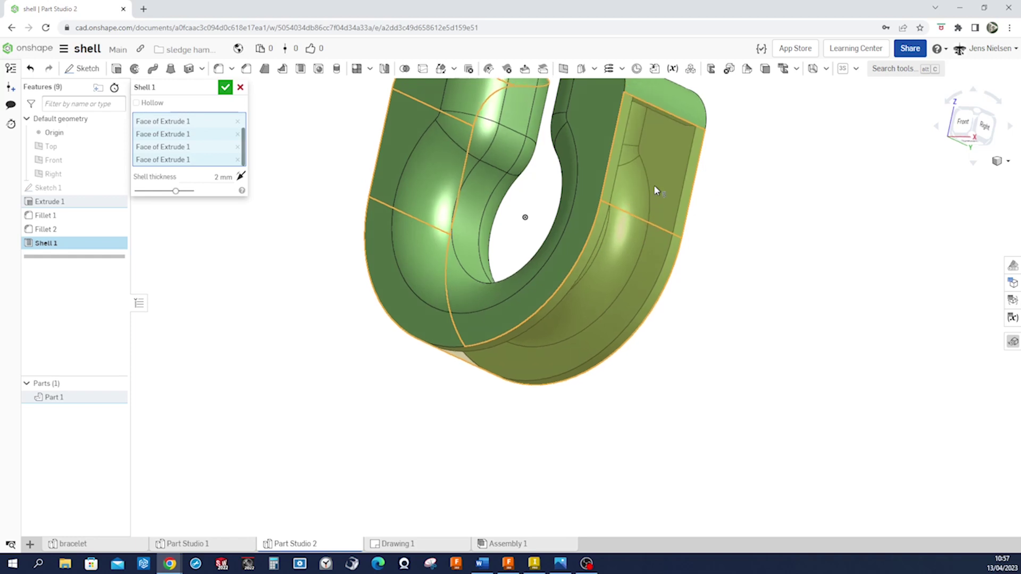
left_click(653, 216)
right_click_drag(653, 216, 608, 226)
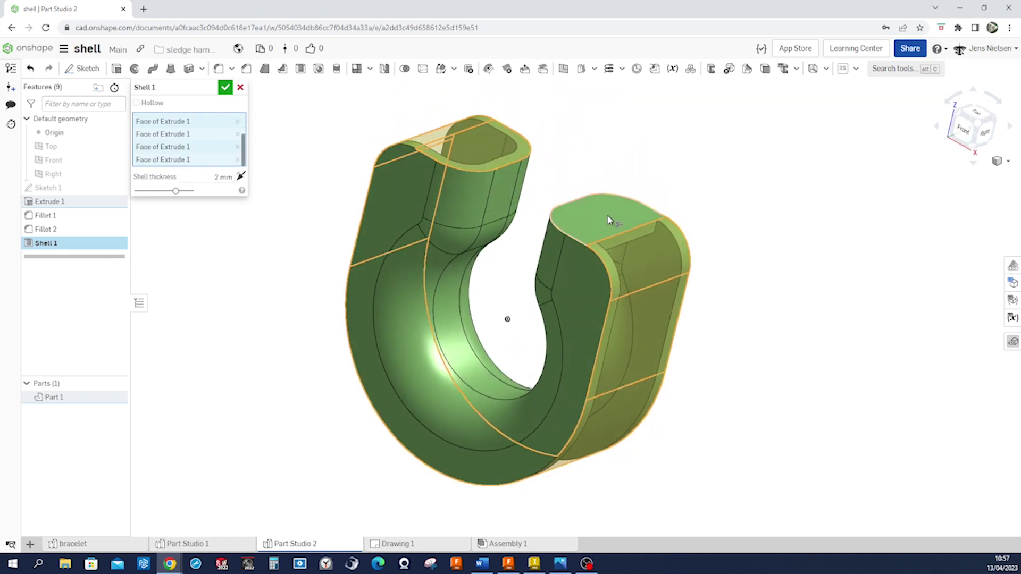
left_click(225, 87)
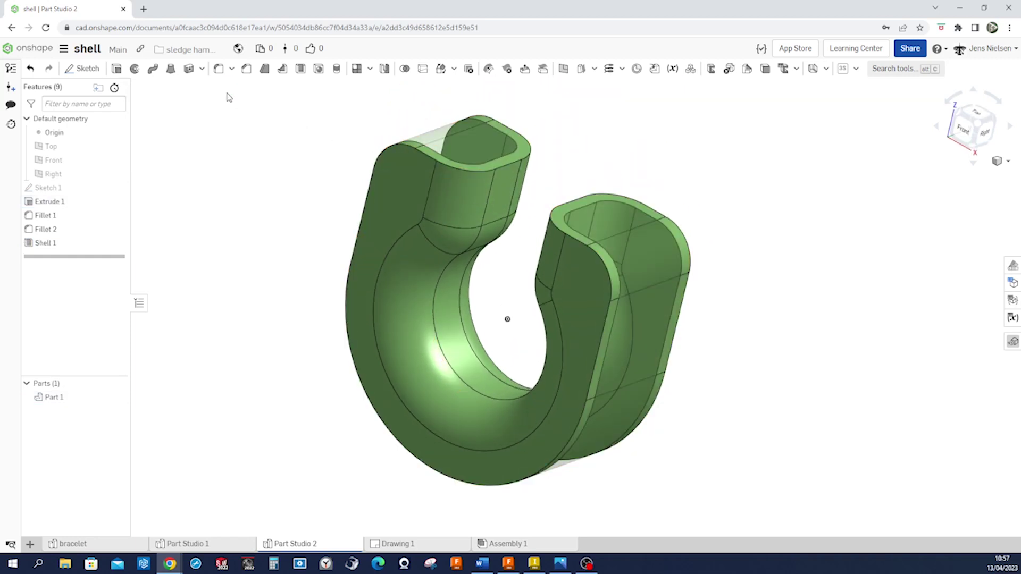
right_click_drag(826, 187, 807, 197)
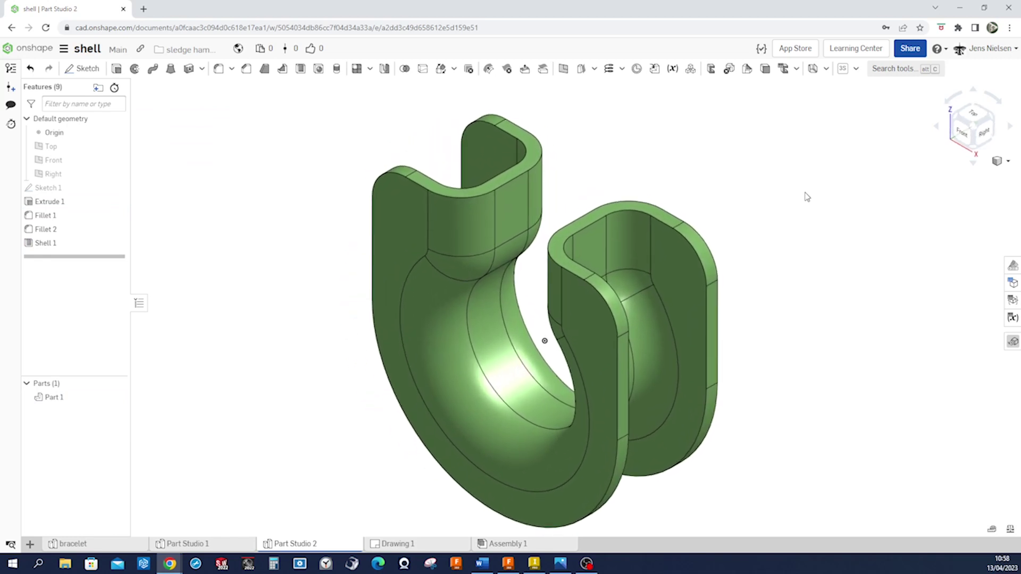